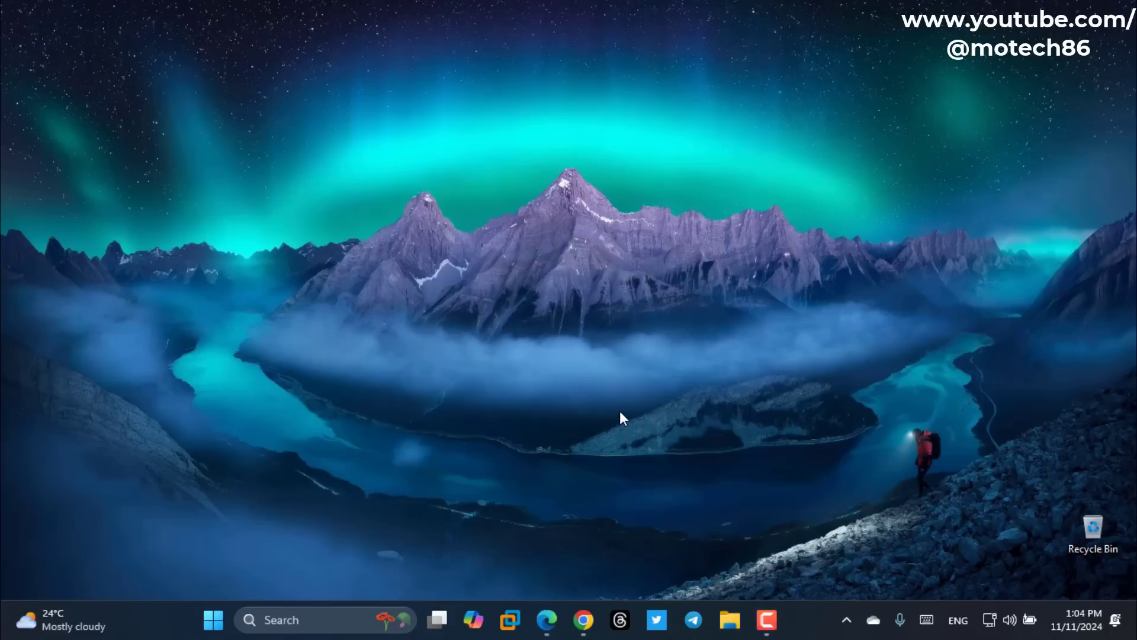
# Switch to Edge and download the standard Windows x64 release rufus-4.6.exe from the Rufus website.
pyautogui.click(547, 620)
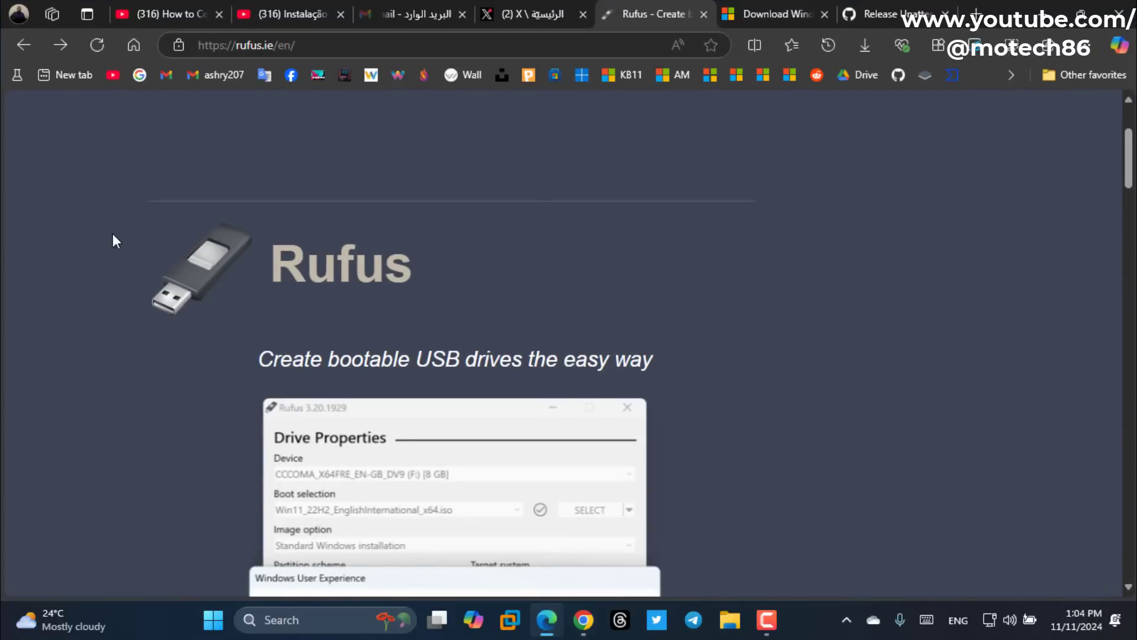
pyautogui.scroll(-10, 112, 237)
pyautogui.scroll(-5, 143, 256)
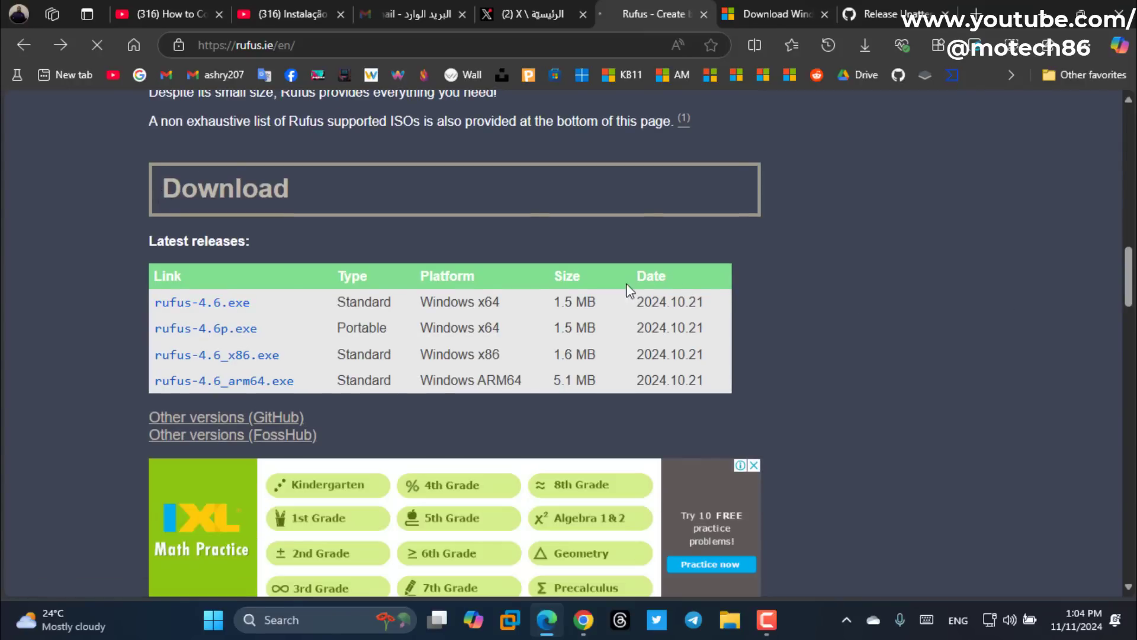
# Select the Windows 11 ISO for x64 devices on Microsoft's download page and continue to the product language selection.
pyautogui.click(771, 14)
pyautogui.scroll(-4, 237, 355)
pyautogui.click(234, 391)
pyautogui.click(234, 408)
pyautogui.click(109, 460)
# Start the 64-bit Windows 11 ISO download with English (United States) as the product language, and pause the transfer.
pyautogui.click(145, 409)
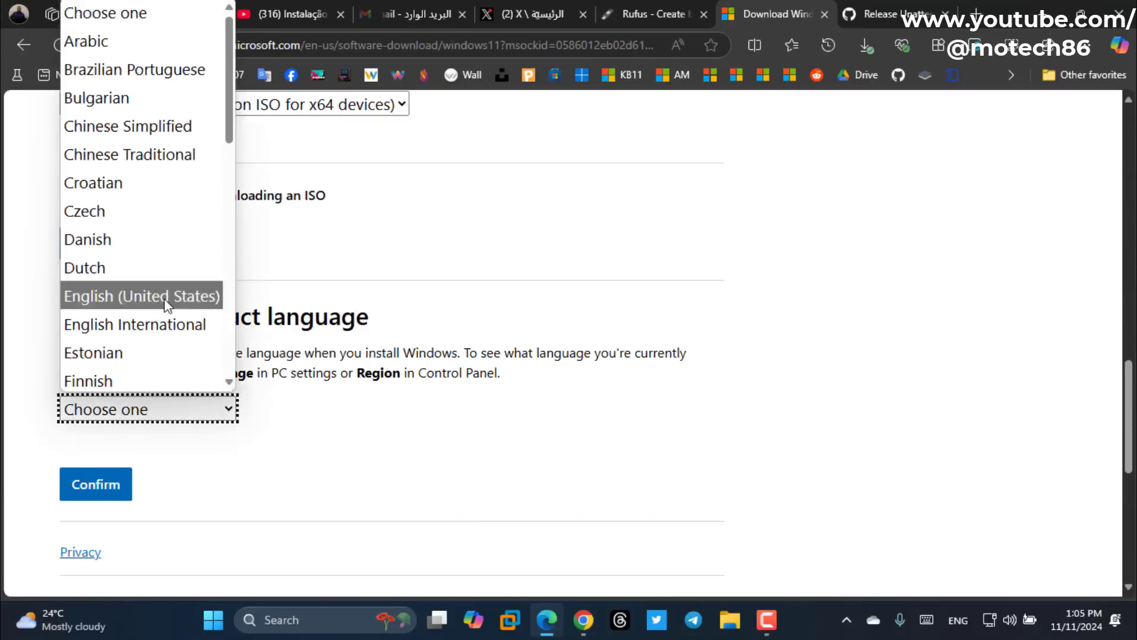
pyautogui.click(165, 299)
pyautogui.click(94, 482)
pyautogui.click(125, 355)
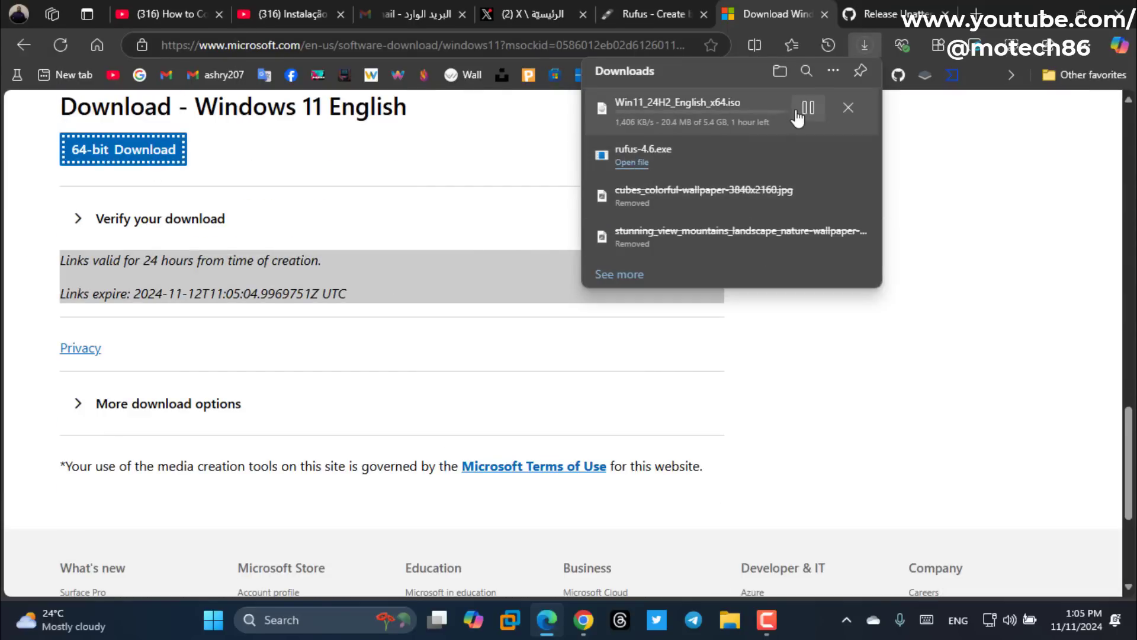
pyautogui.click(808, 107)
# Open the latest release page, UnattendedWinstall v2.0.0, from its GitHub repository.
pyautogui.click(888, 14)
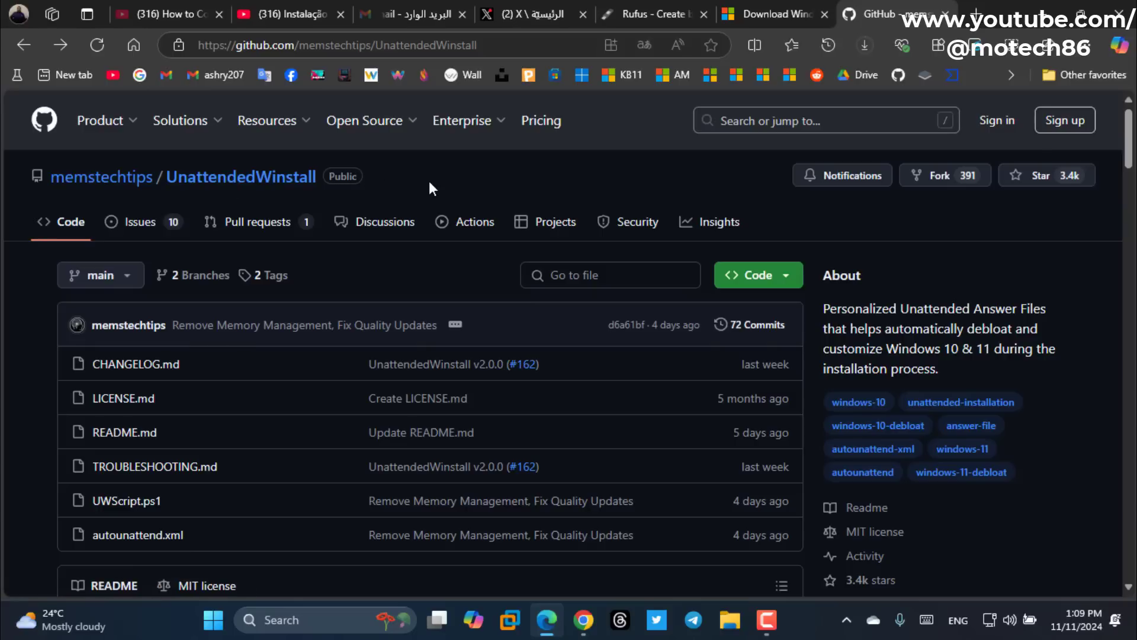
pyautogui.scroll(-7, 1022, 342)
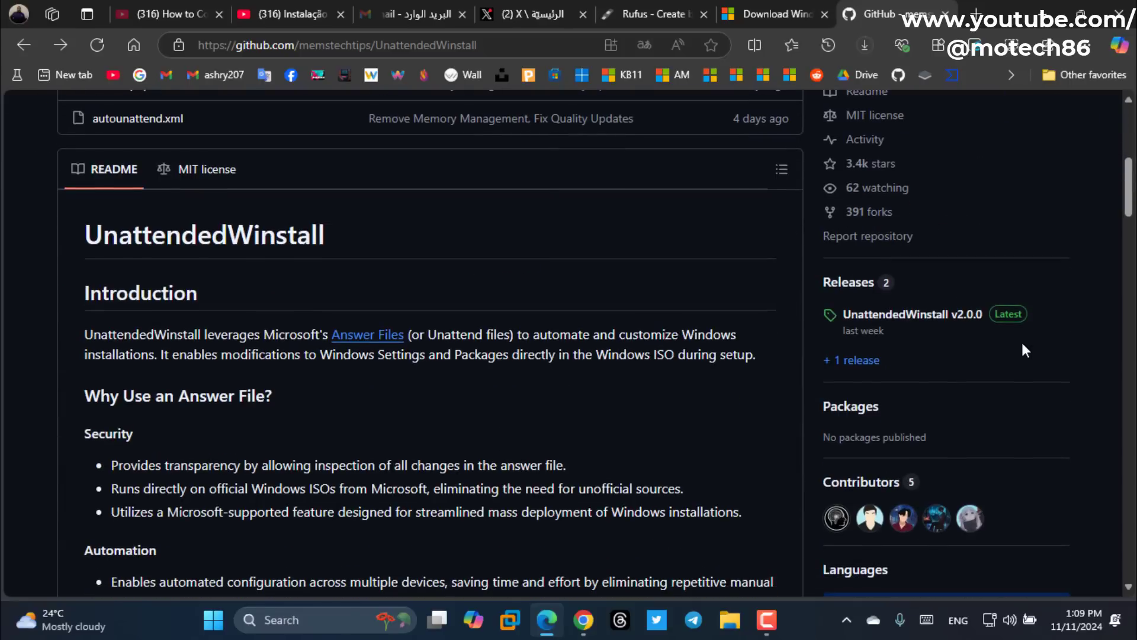
pyautogui.click(937, 320)
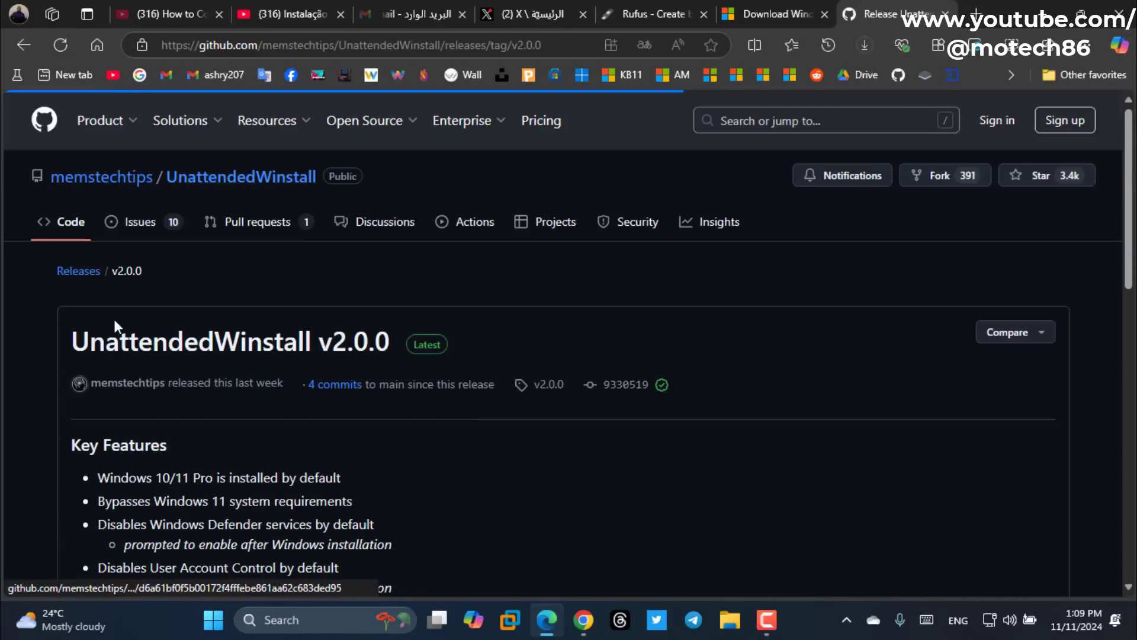
# Translate the release page to Arabic and read through the key features and the script instructions.
pyautogui.scroll(-4, 586, 326)
pyautogui.rightClick(585, 324)
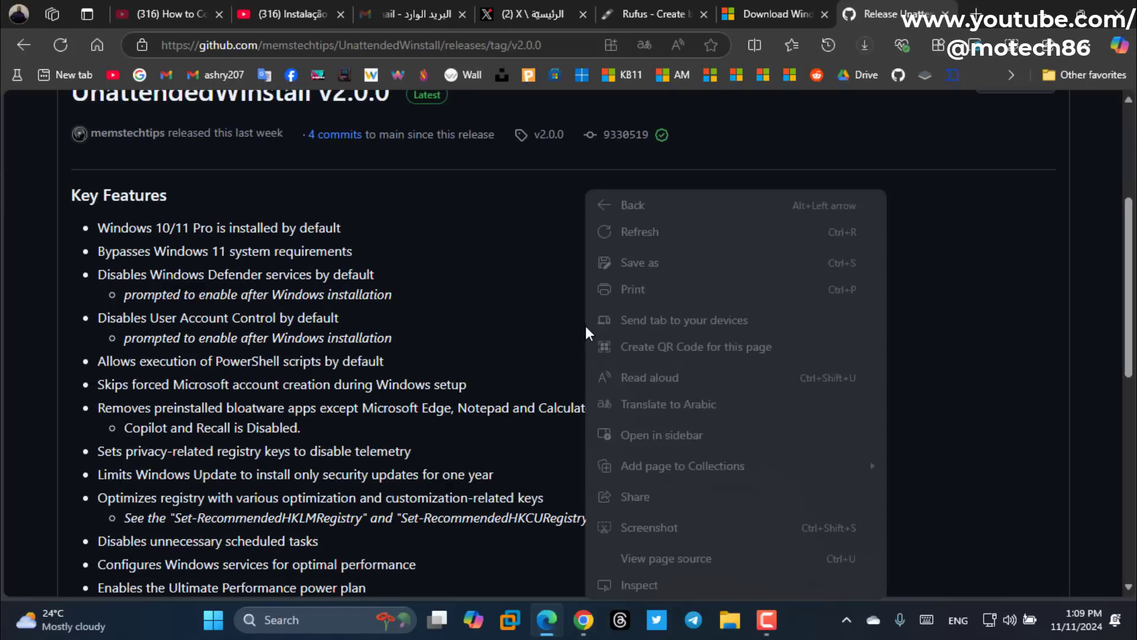
pyautogui.click(709, 406)
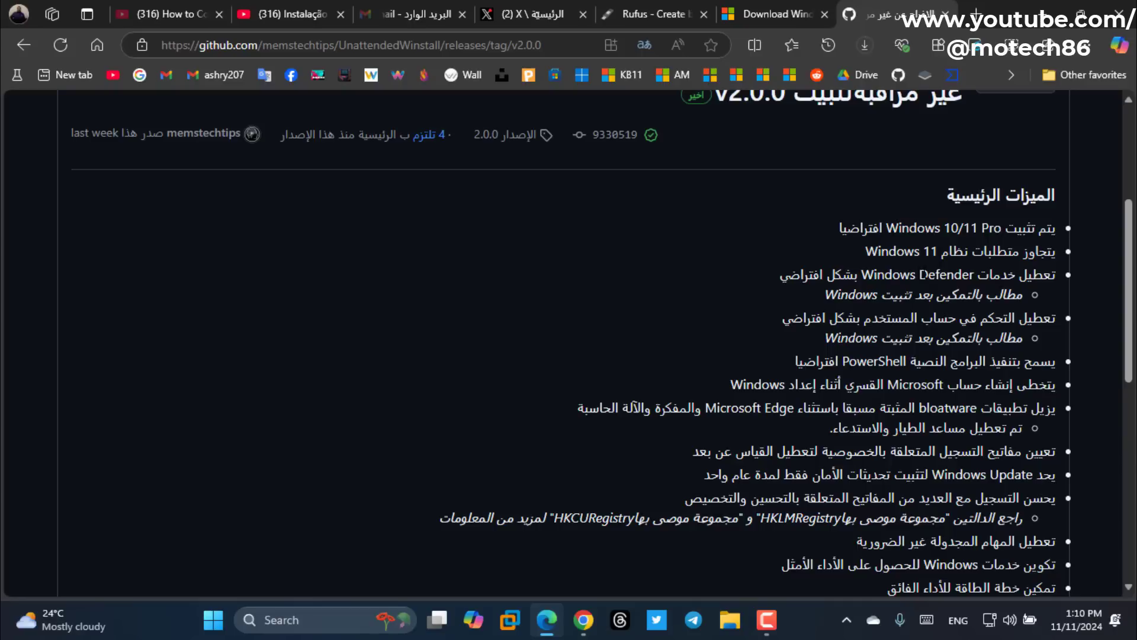
pyautogui.scroll(-1, 922, 291)
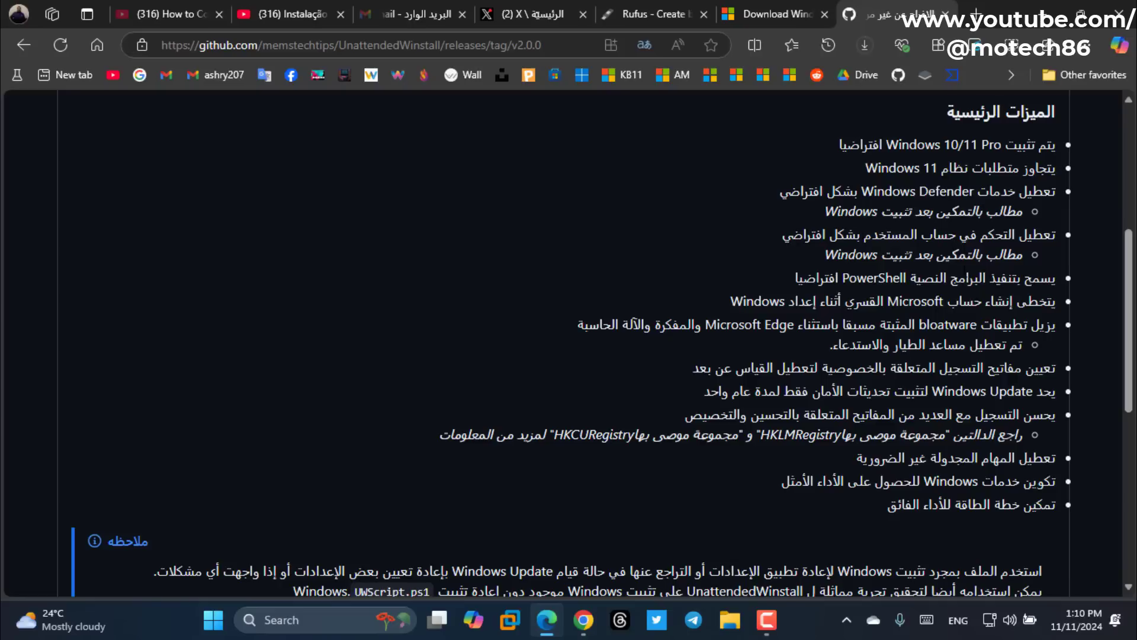
pyautogui.scroll(-1, 707, 223)
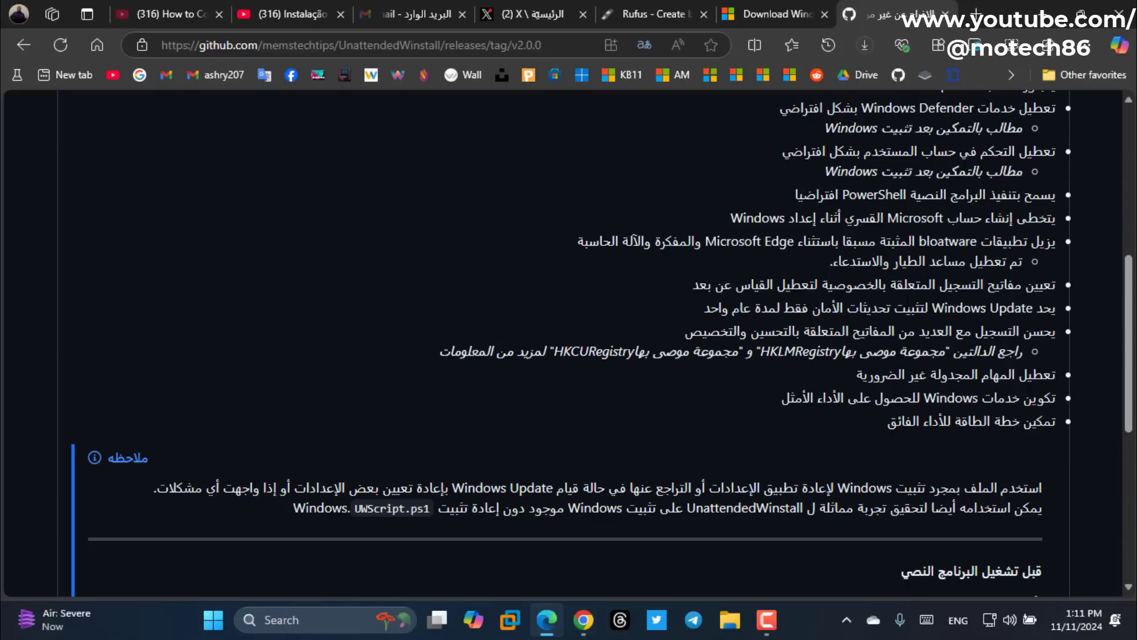
pyautogui.scroll(-2, 526, 224)
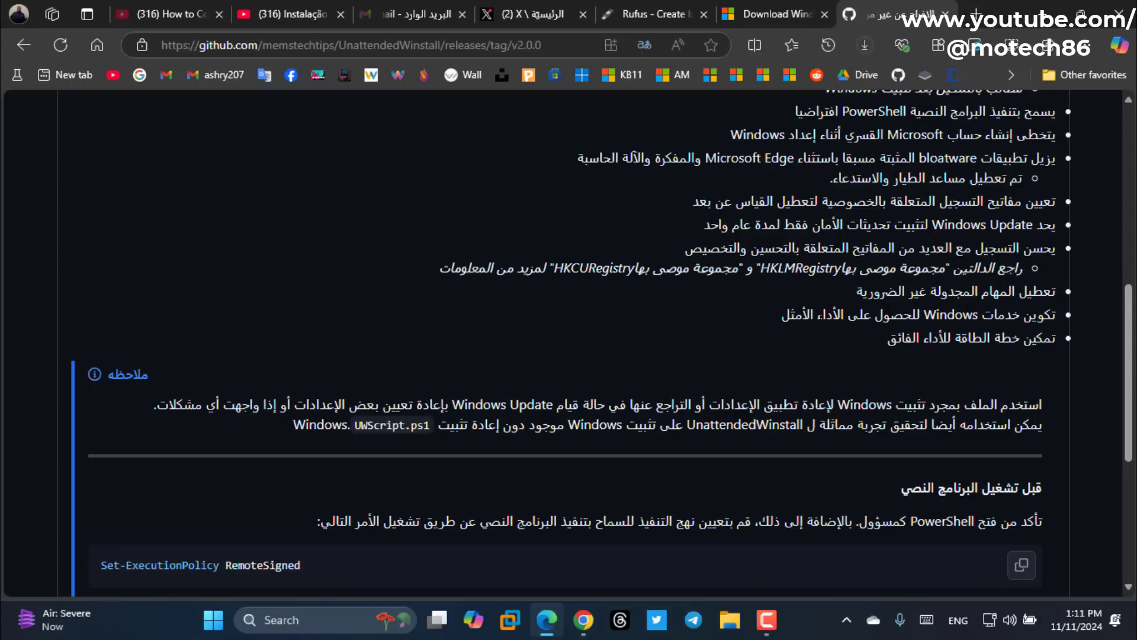
pyautogui.scroll(-2, 739, 298)
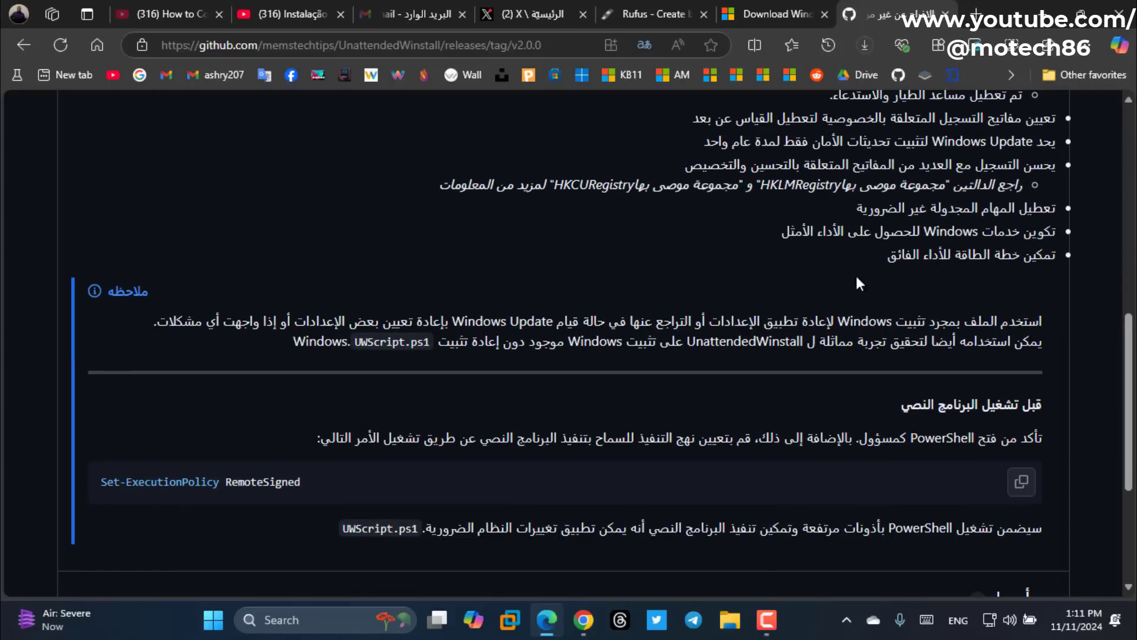
pyautogui.scroll(8, 444, 260)
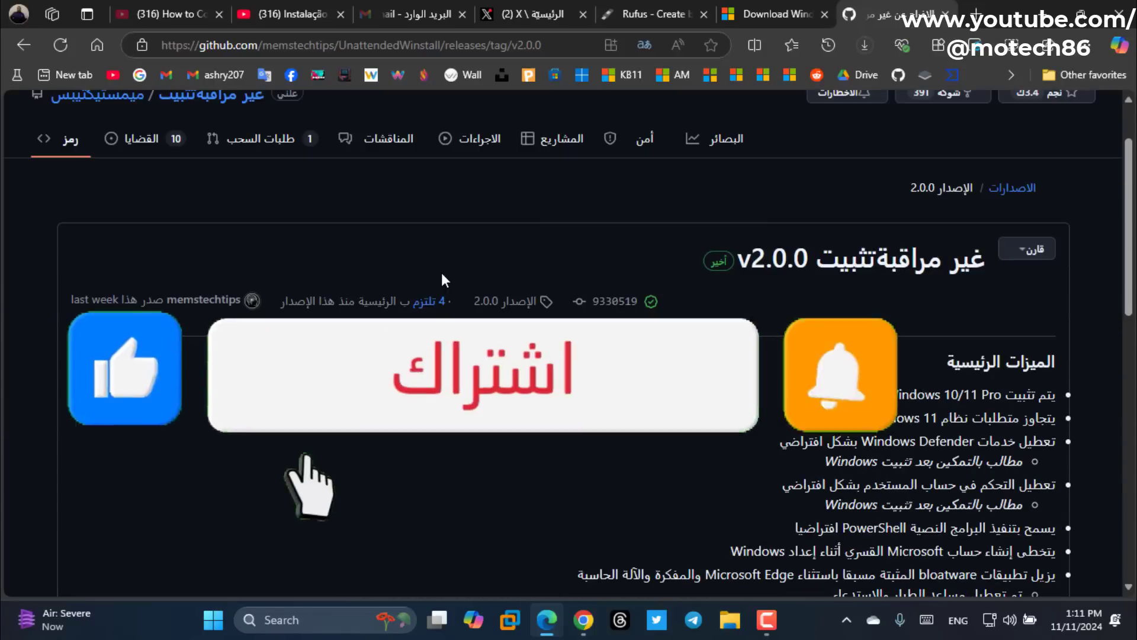
# Restore the release page to its original language and download the Source code (zip) asset.
pyautogui.click(645, 45)
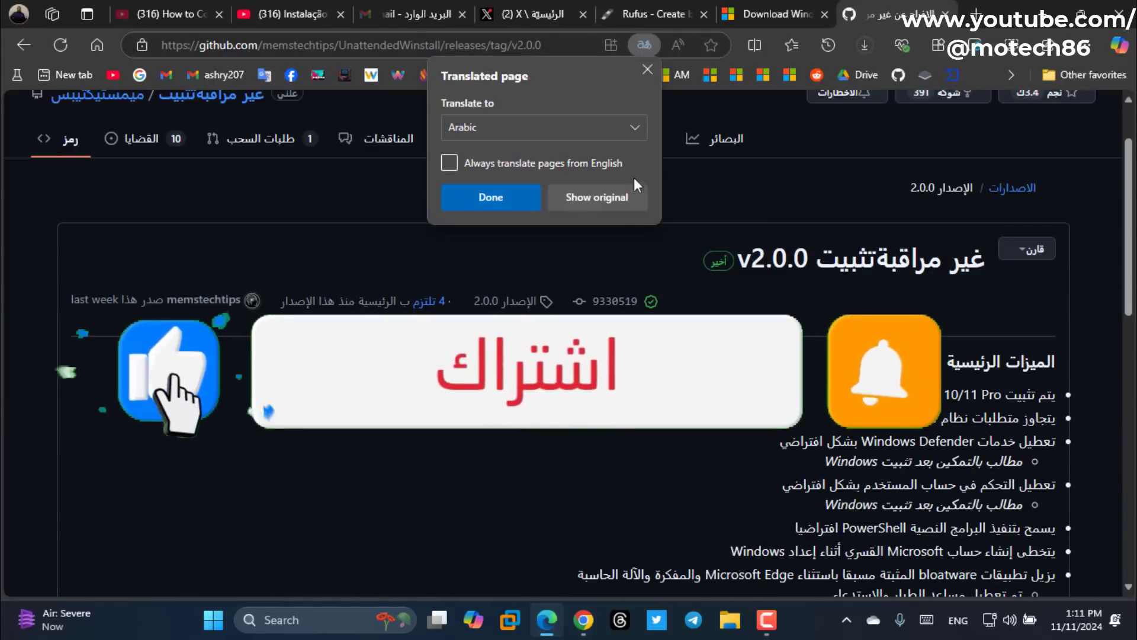
pyautogui.click(590, 196)
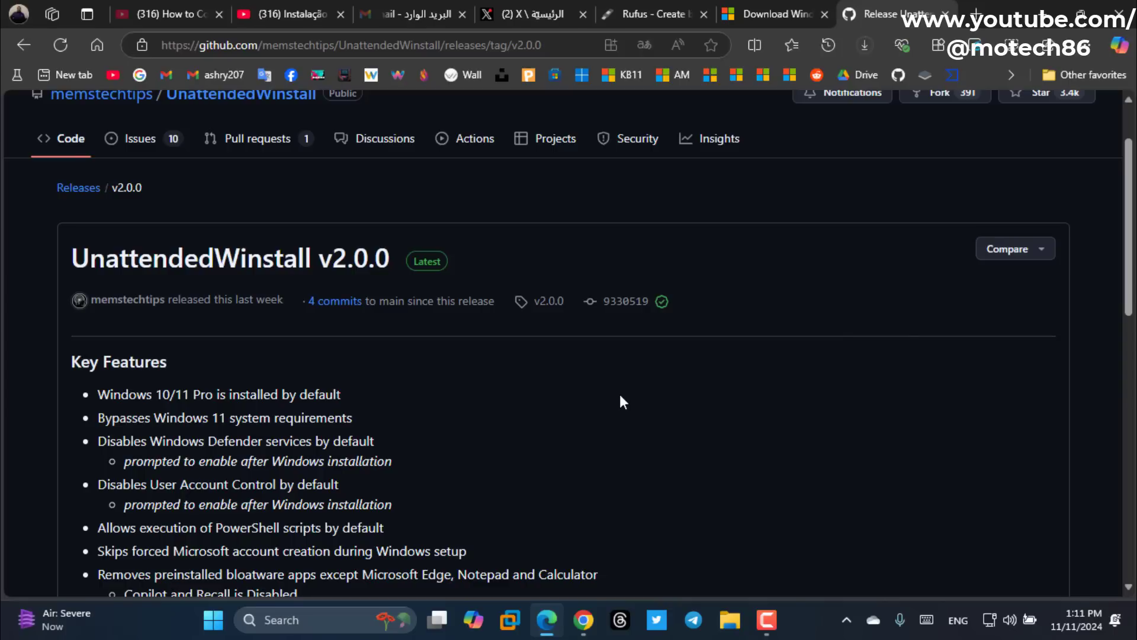
pyautogui.scroll(-8, 638, 352)
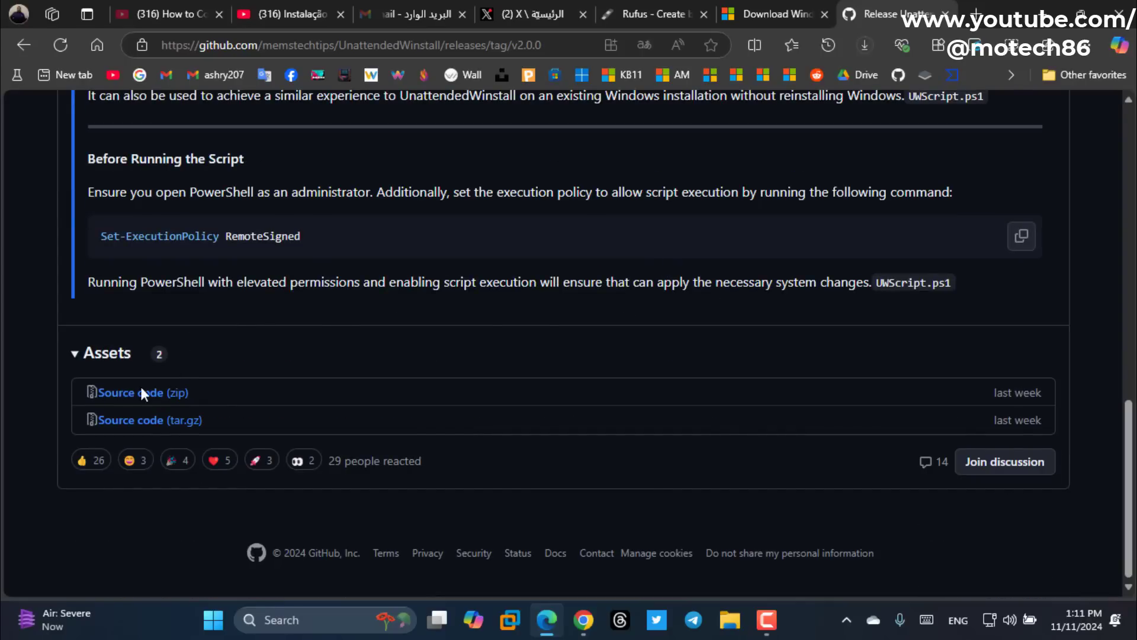
pyautogui.click(146, 393)
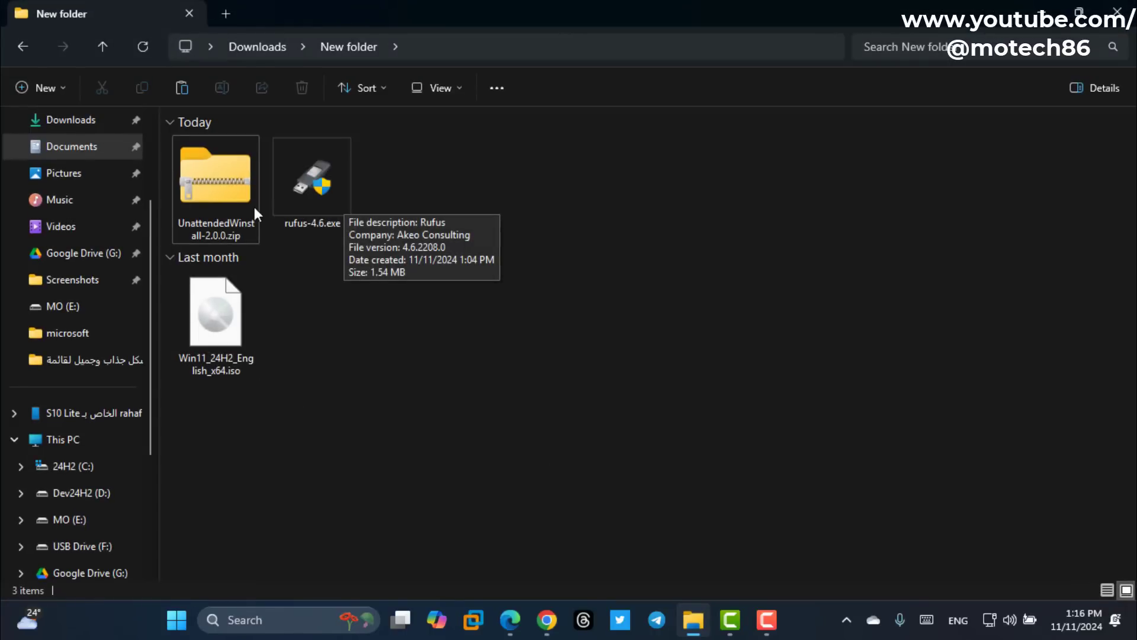
# Launch rufus-4.6.exe from the downloads subfolder and choose the NO_LABEL (F:) USB drive as the device.
pyautogui.click(329, 190)
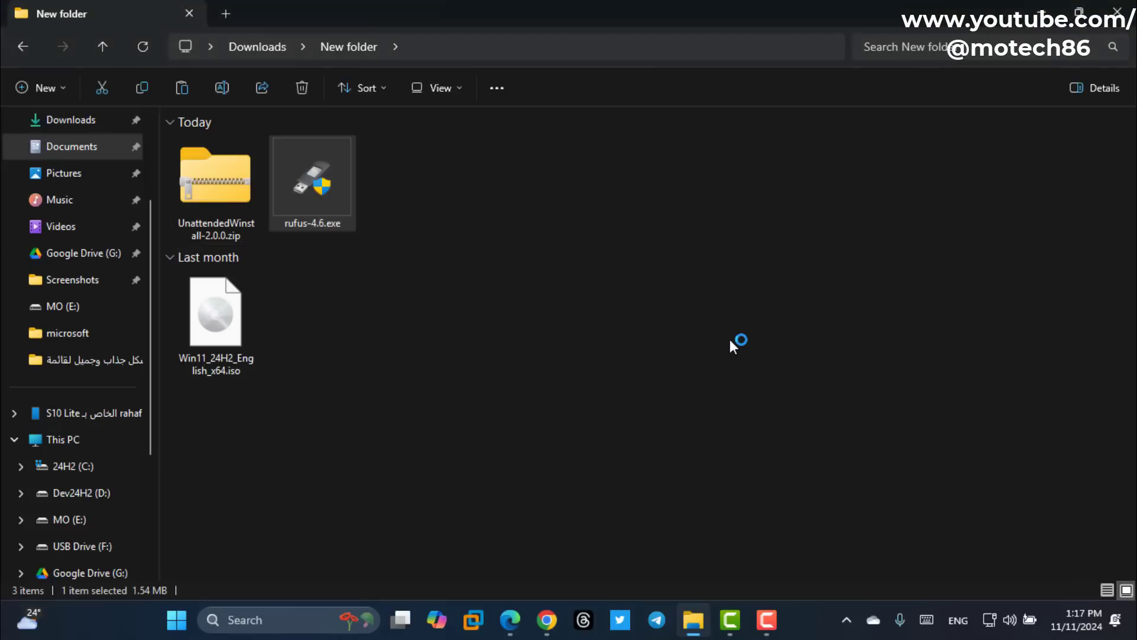
pyautogui.moveTo(634, 72); pyautogui.dragTo(567, 50)
pyautogui.click(563, 130)
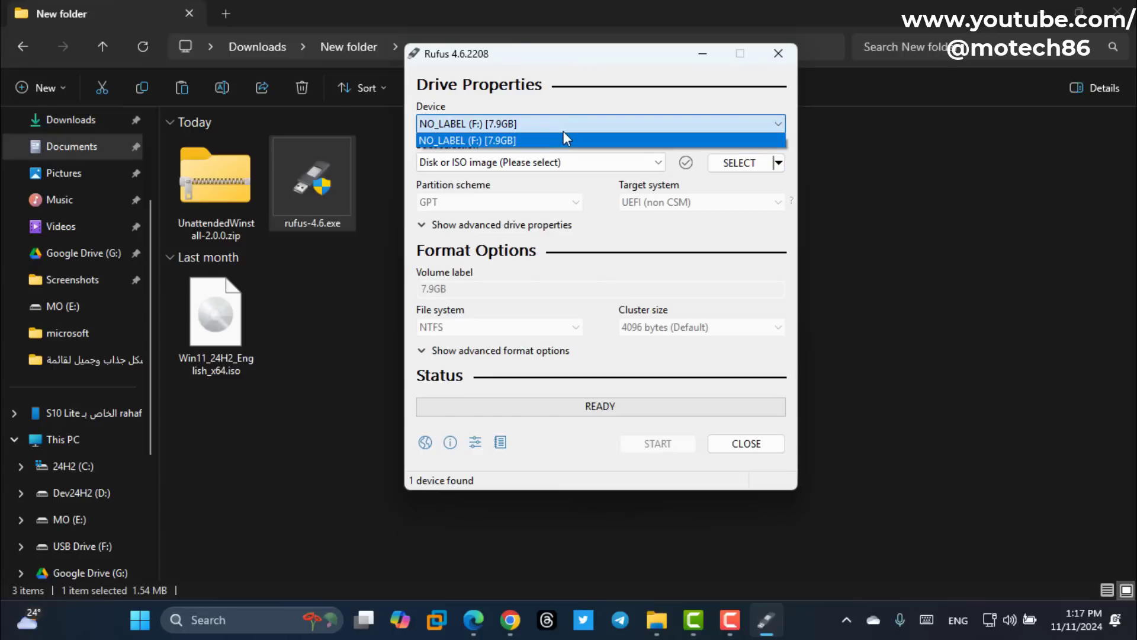
pyautogui.click(563, 133)
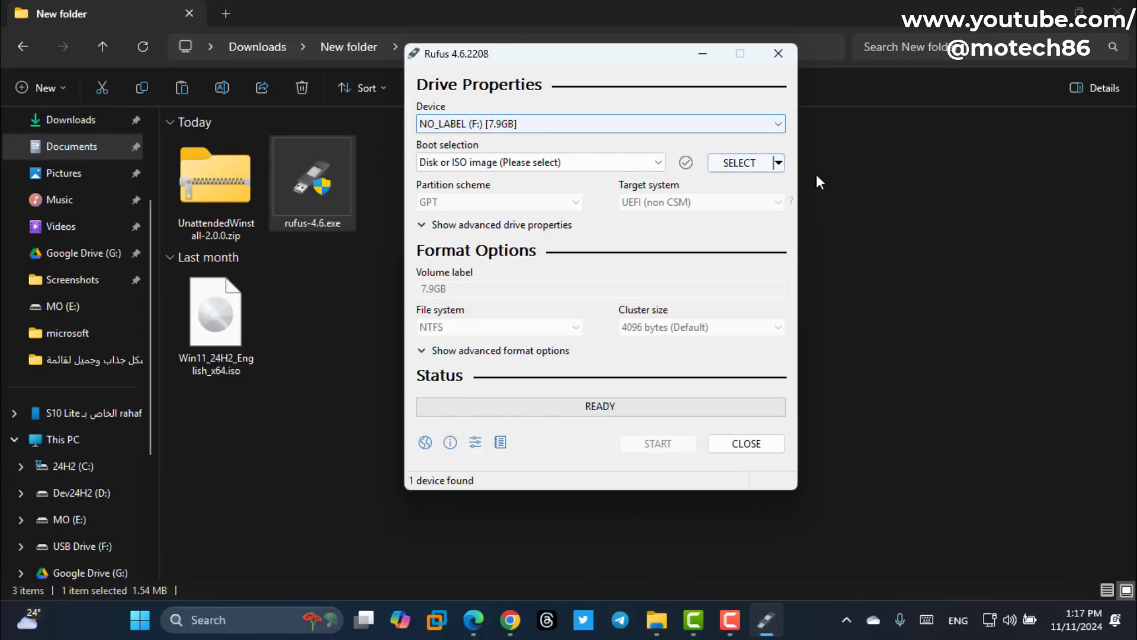
# Load Win11_24H2_English_x64.iso from New folder in Downloads as the boot image.
pyautogui.click(721, 171)
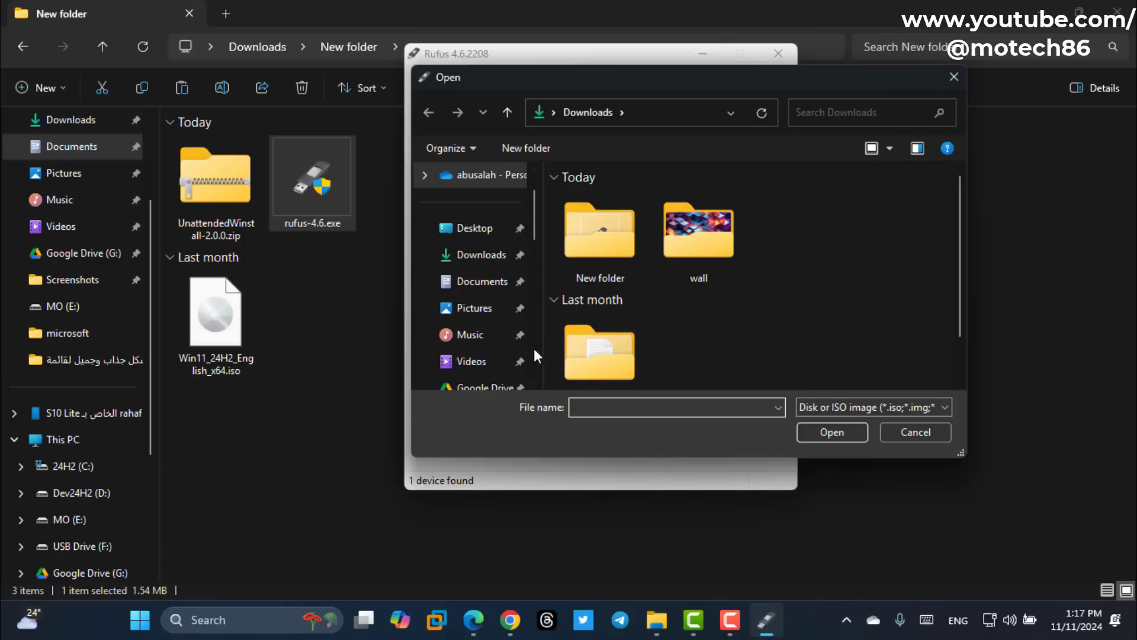
pyautogui.doubleClick(581, 243)
pyautogui.click(631, 266)
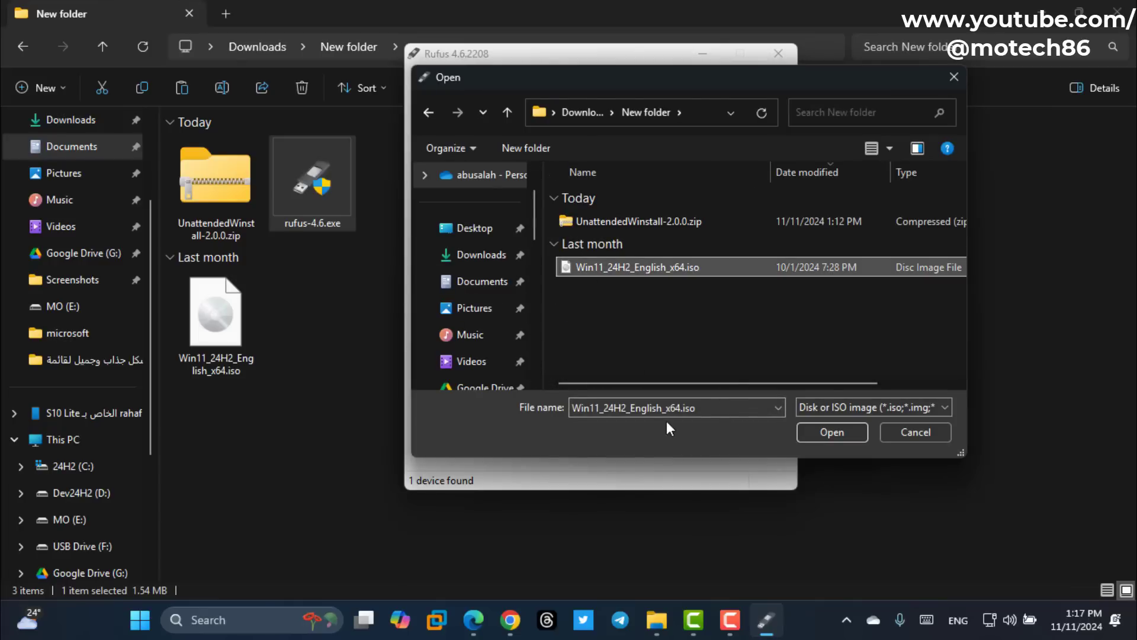
pyautogui.click(833, 433)
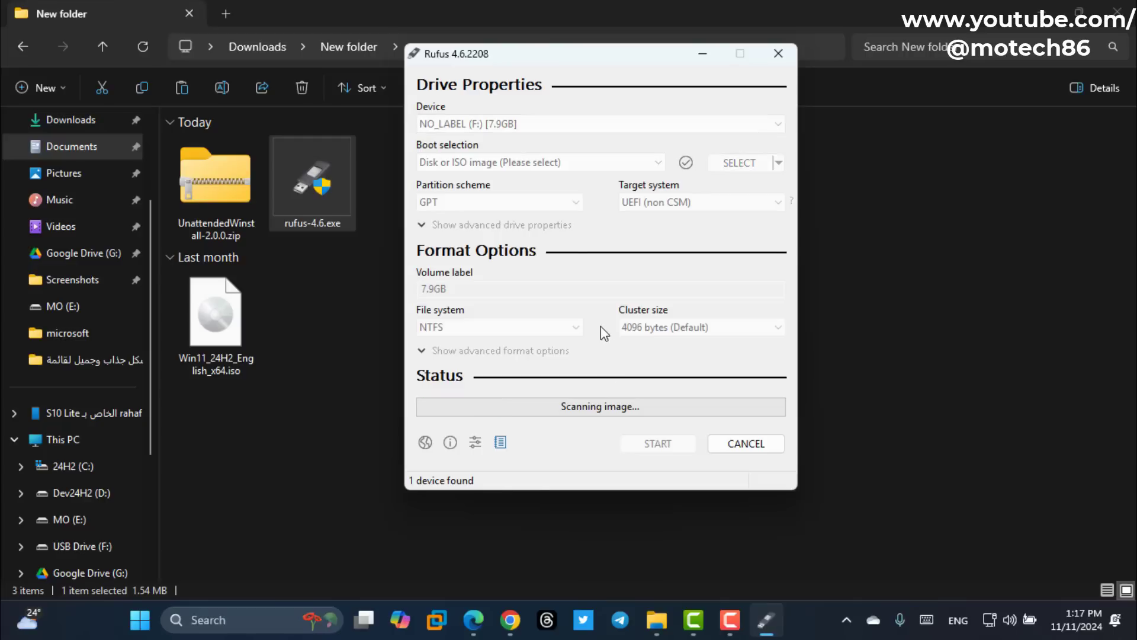
# Review the partition scheme options and check Disk 0's partition style in its Disk Management volume properties.
pyautogui.click(510, 236)
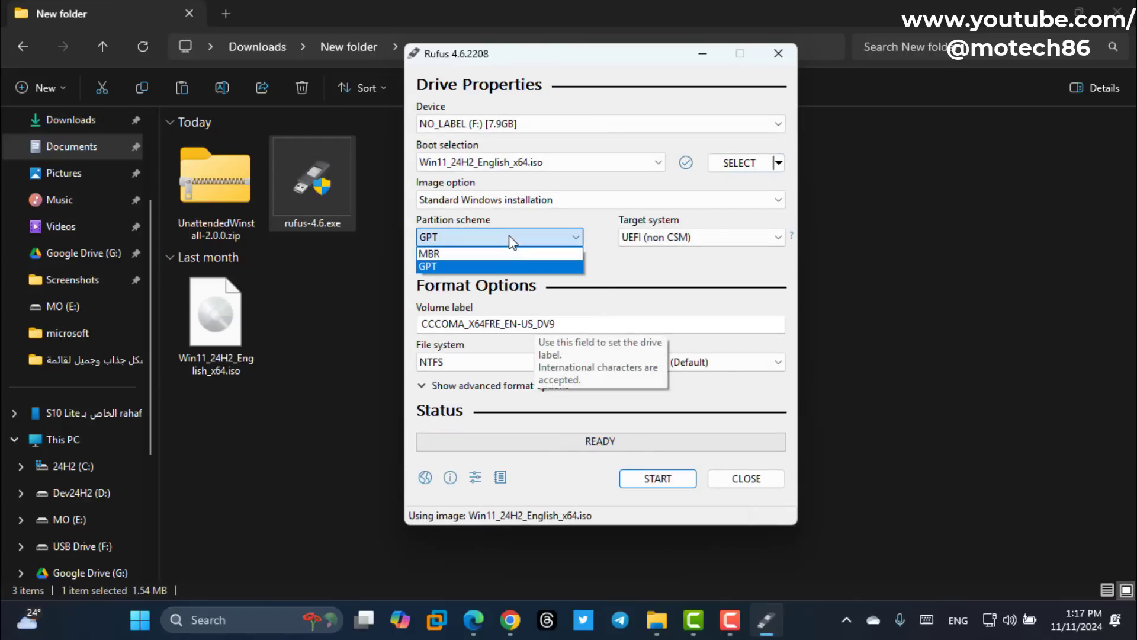
pyautogui.click(511, 238)
pyautogui.click(509, 237)
pyautogui.rightClick(139, 620)
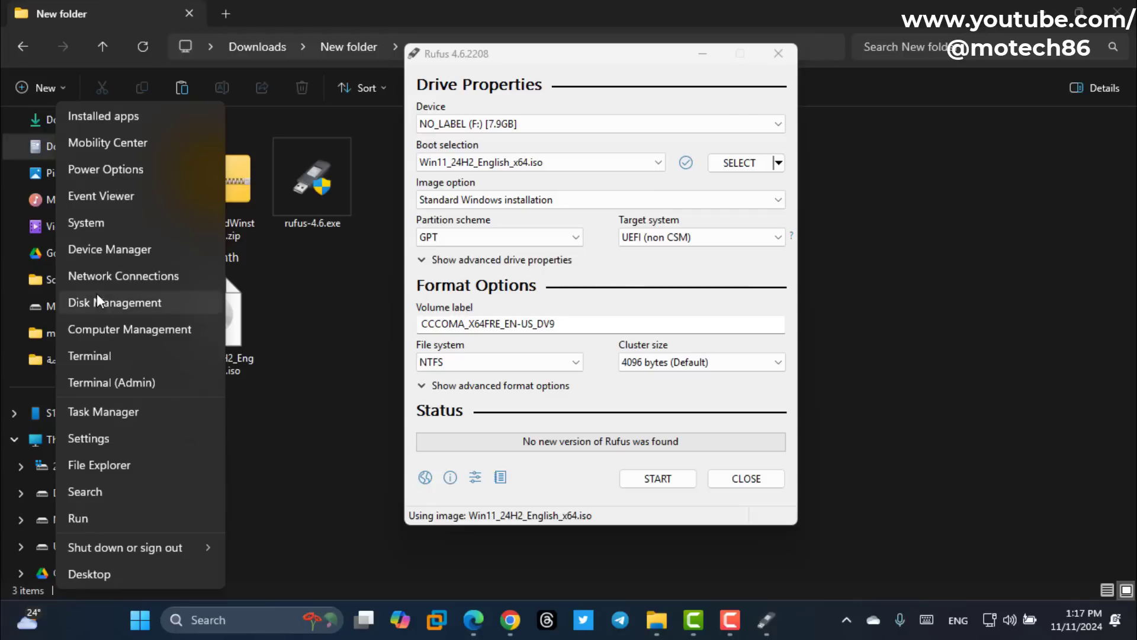
pyautogui.click(124, 305)
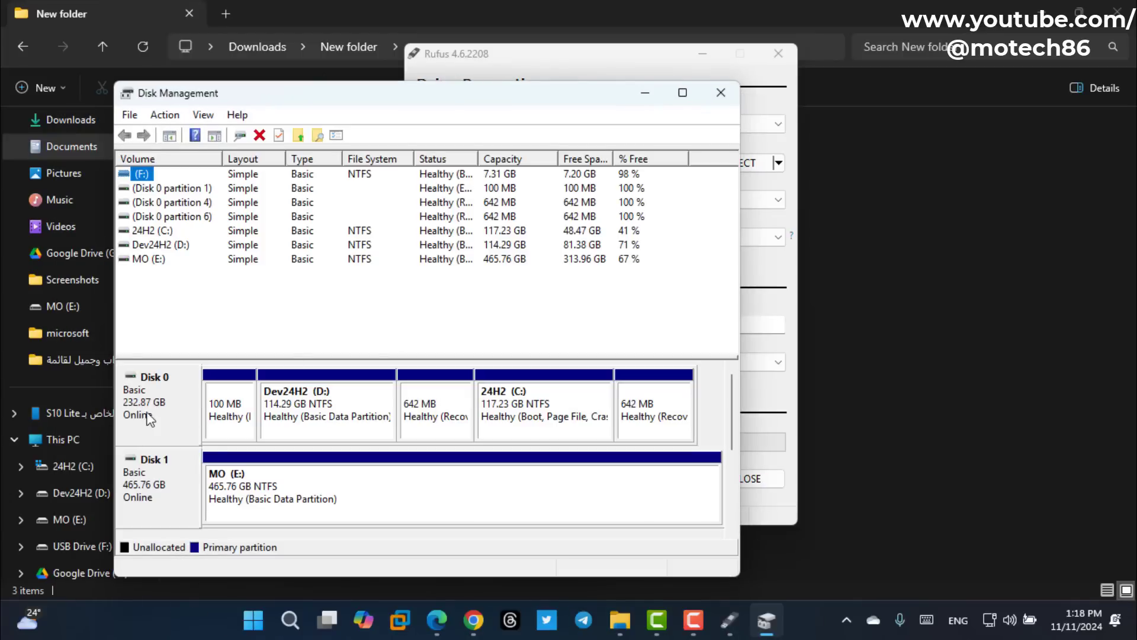
pyautogui.rightClick(152, 414)
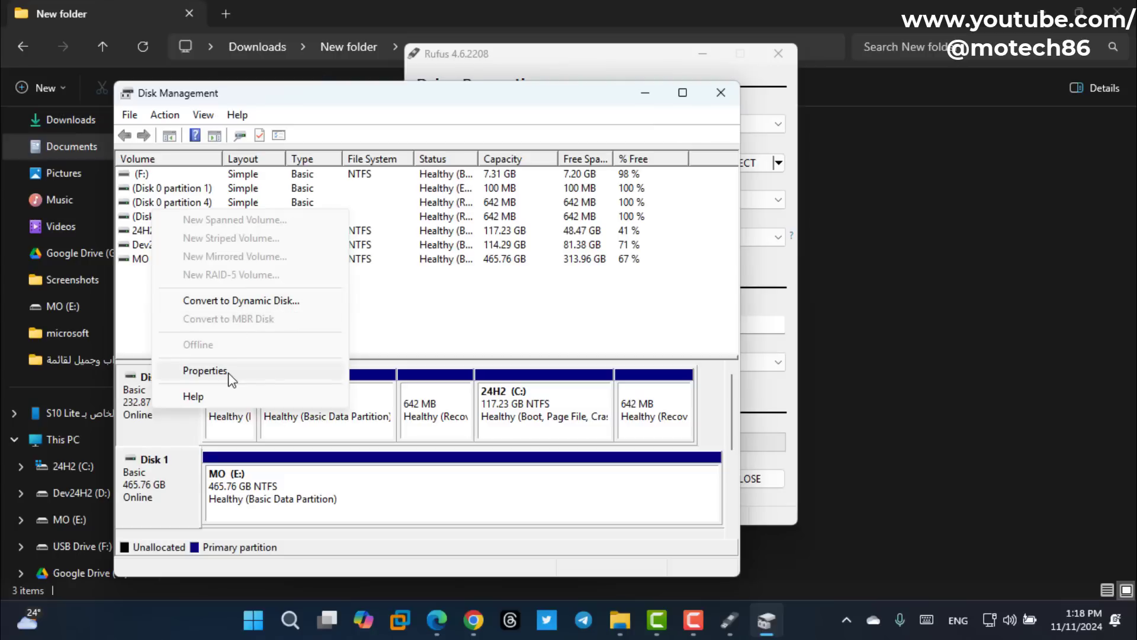
pyautogui.click(234, 373)
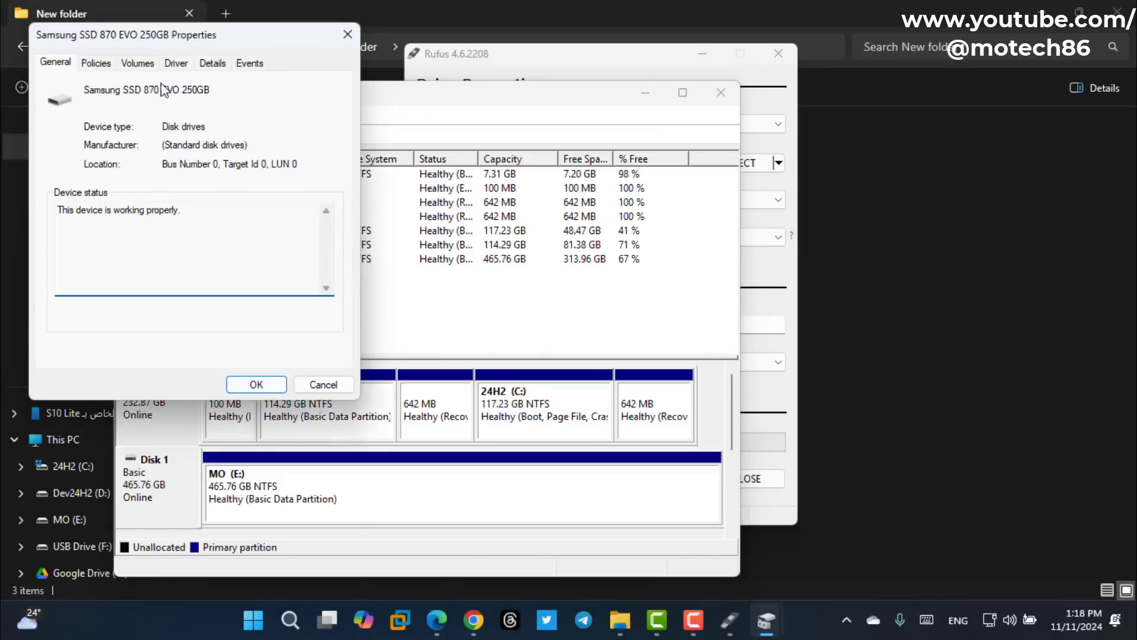
pyautogui.click(130, 62)
pyautogui.moveTo(148, 34); pyautogui.dragTo(333, 27)
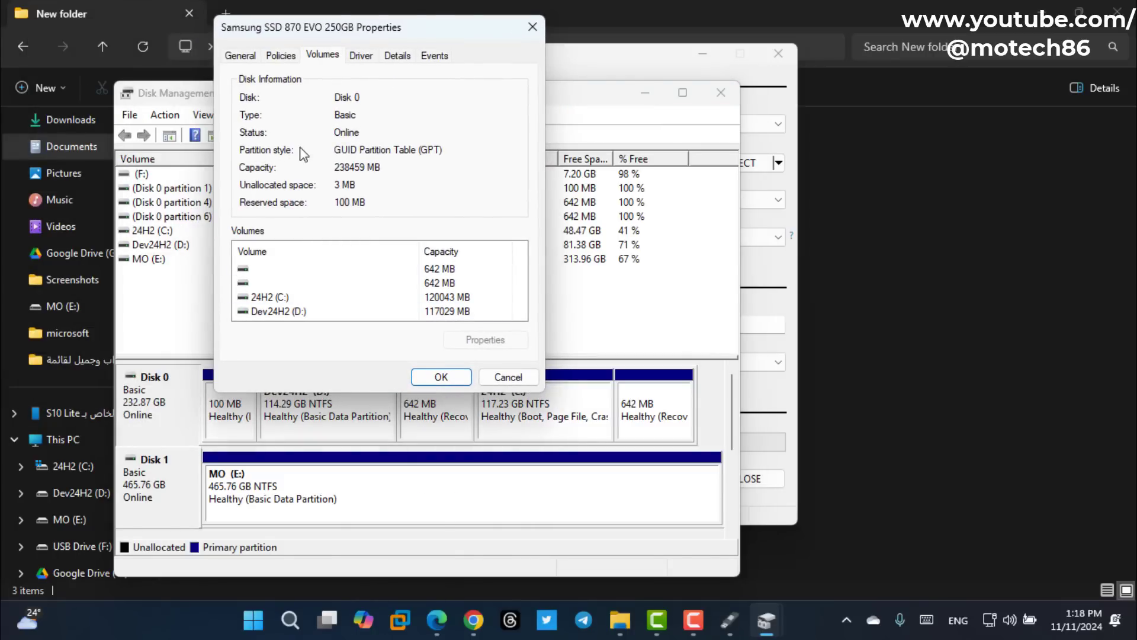
pyautogui.click(508, 377)
pyautogui.click(721, 93)
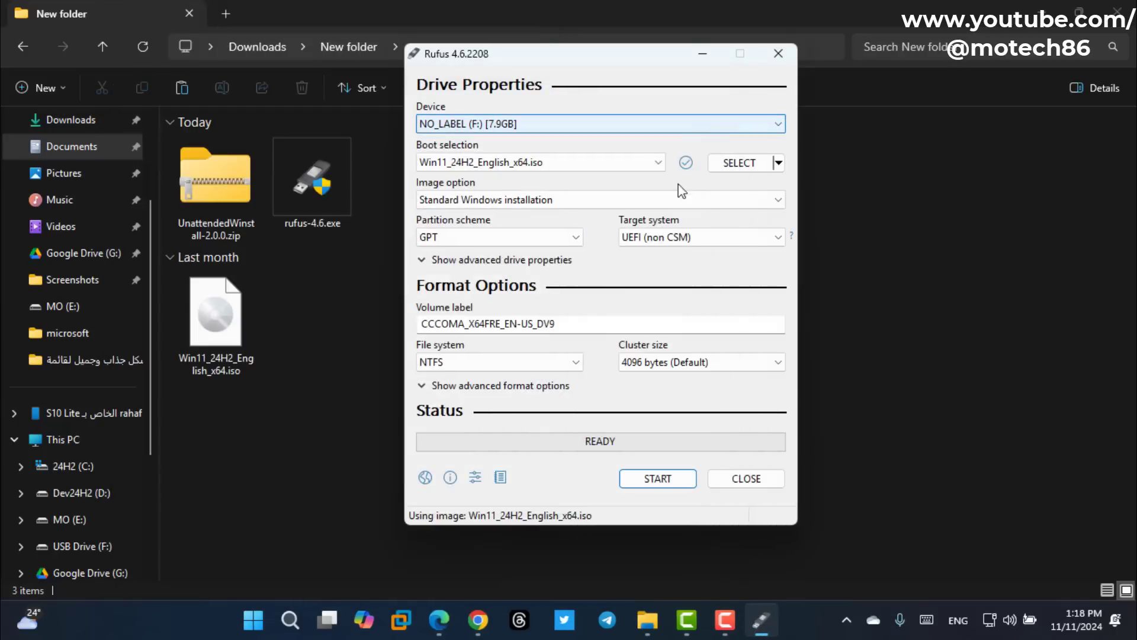
# Keep the GPT partition scheme and start writing the USB drive, unchecking removal of the 4GB+ RAM, Secure Boot and TPM 2.0 requirement.
pyautogui.click(483, 240)
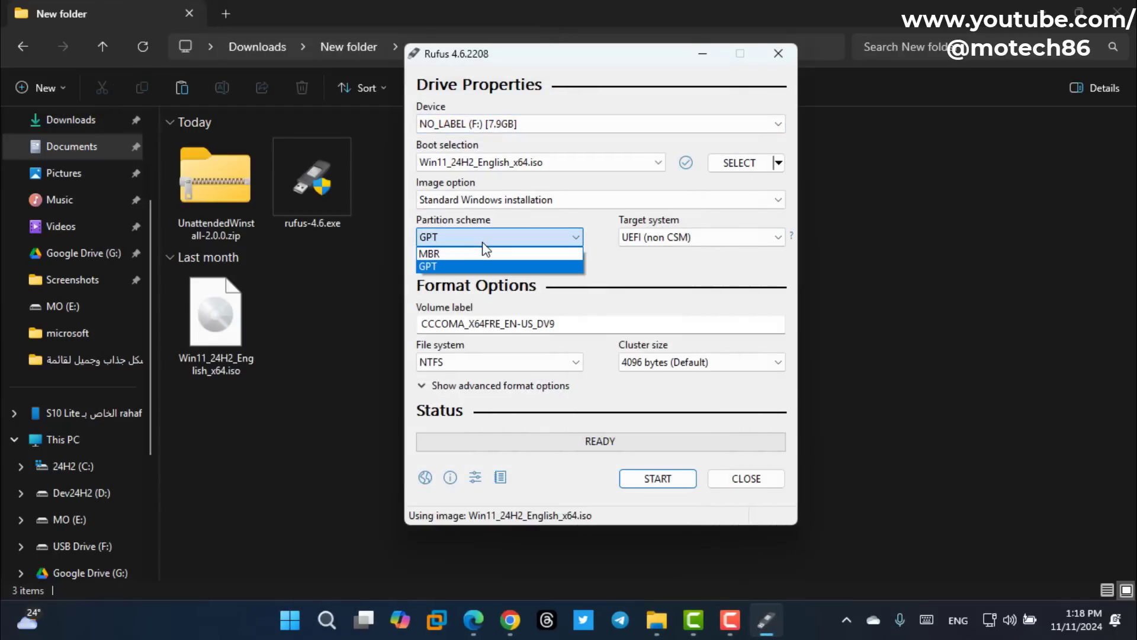
pyautogui.click(642, 269)
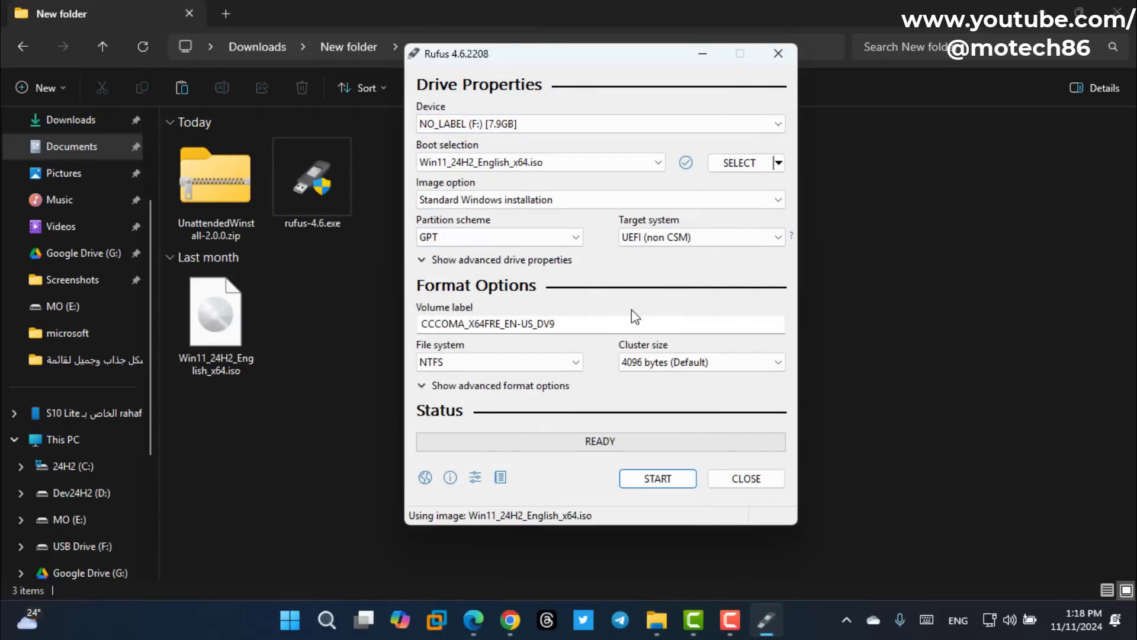
pyautogui.click(659, 481)
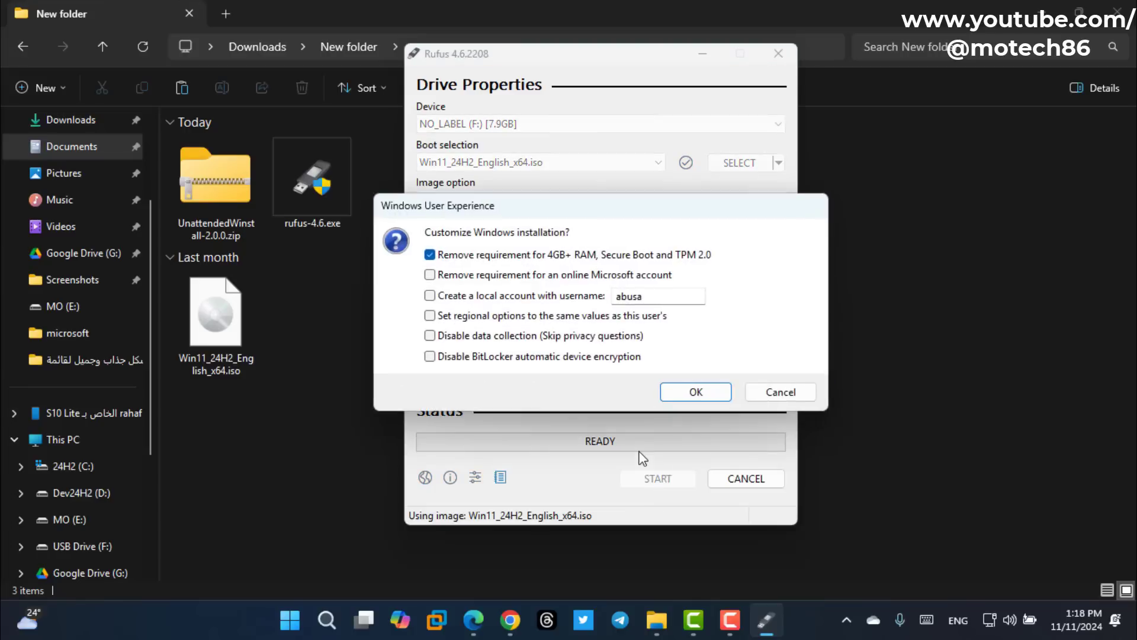
pyautogui.click(431, 256)
pyautogui.click(689, 394)
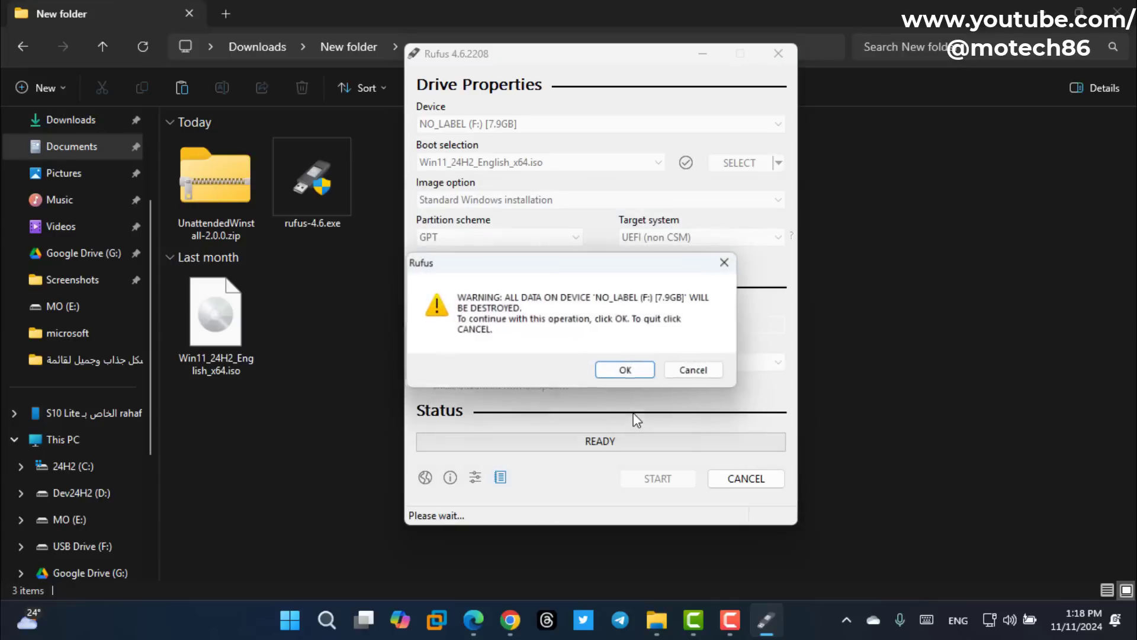
pyautogui.click(622, 372)
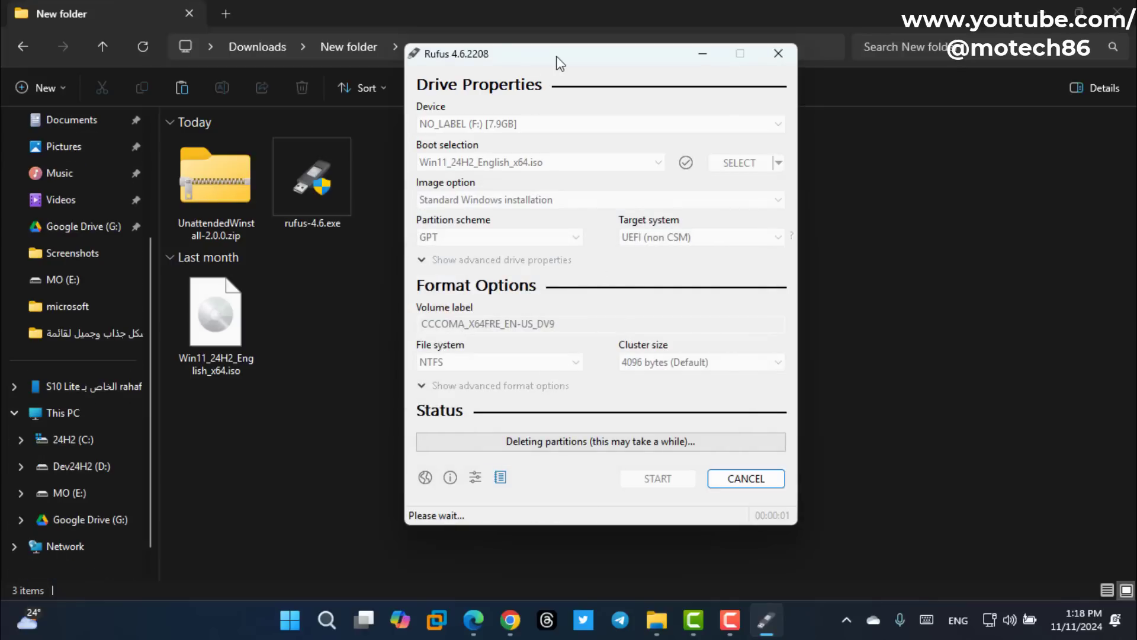
pyautogui.moveTo(556, 56); pyautogui.dragTo(483, 51)
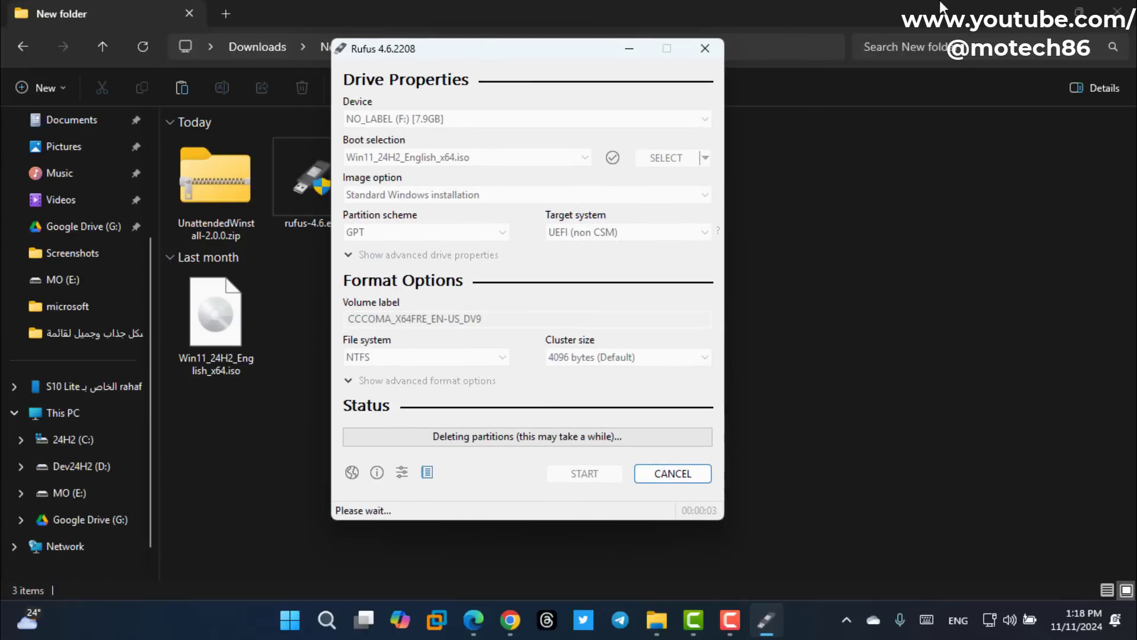
pyautogui.click(1041, 13)
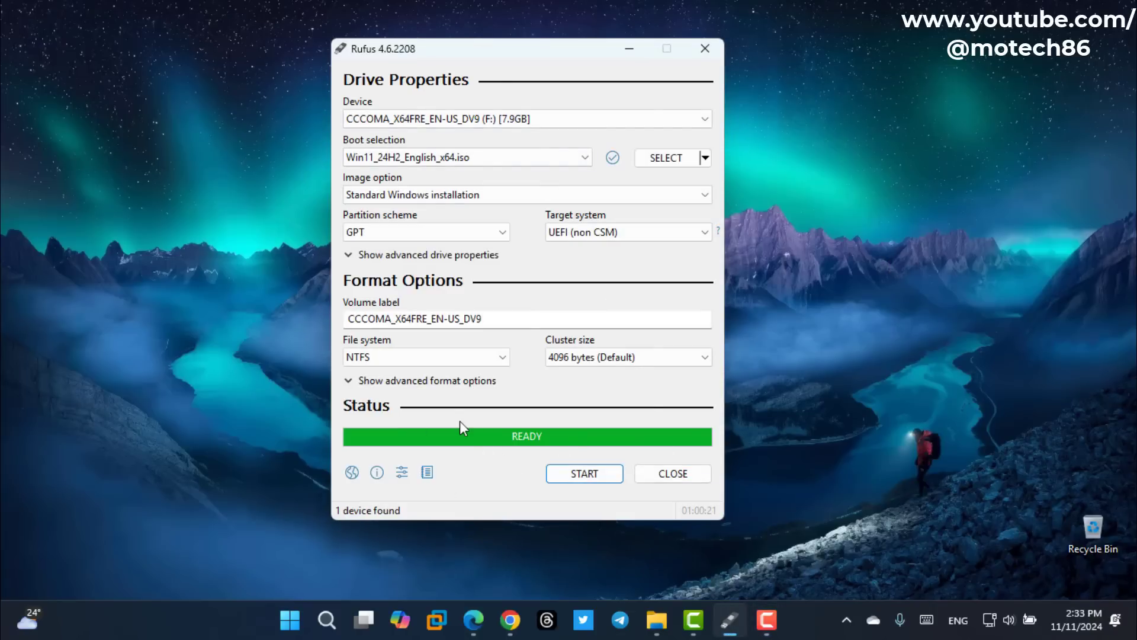
# Close Rufus and extract UnattendedWinstall-2.0.0.zip into the proposed UnattendedWinstall-2.0.0 folder.
pyautogui.click(684, 477)
pyautogui.click(693, 620)
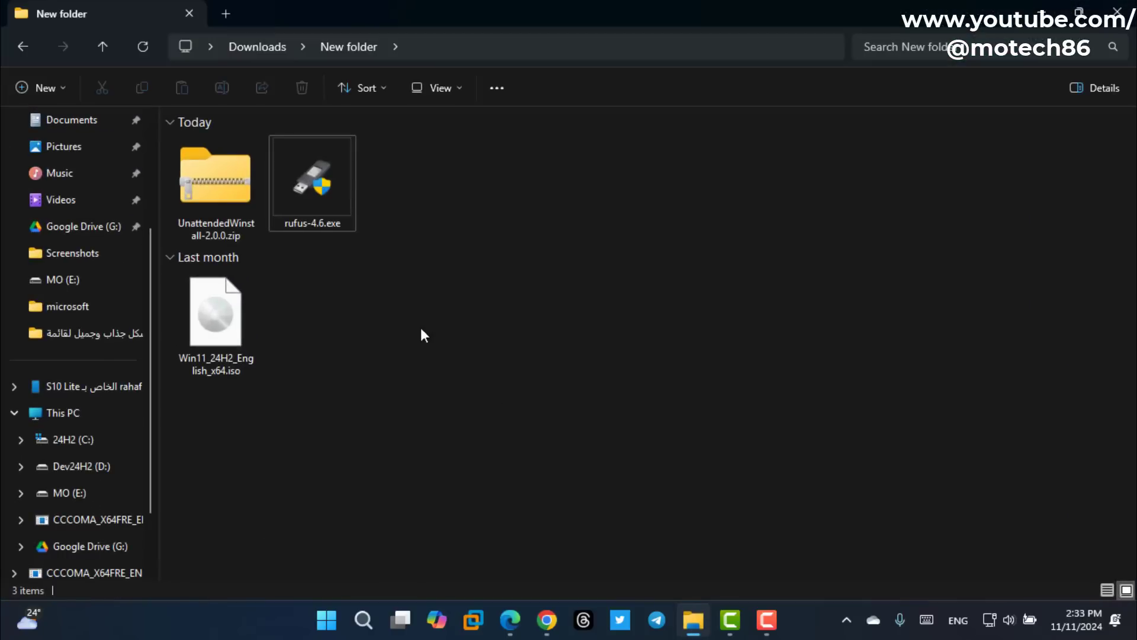
pyautogui.click(223, 196)
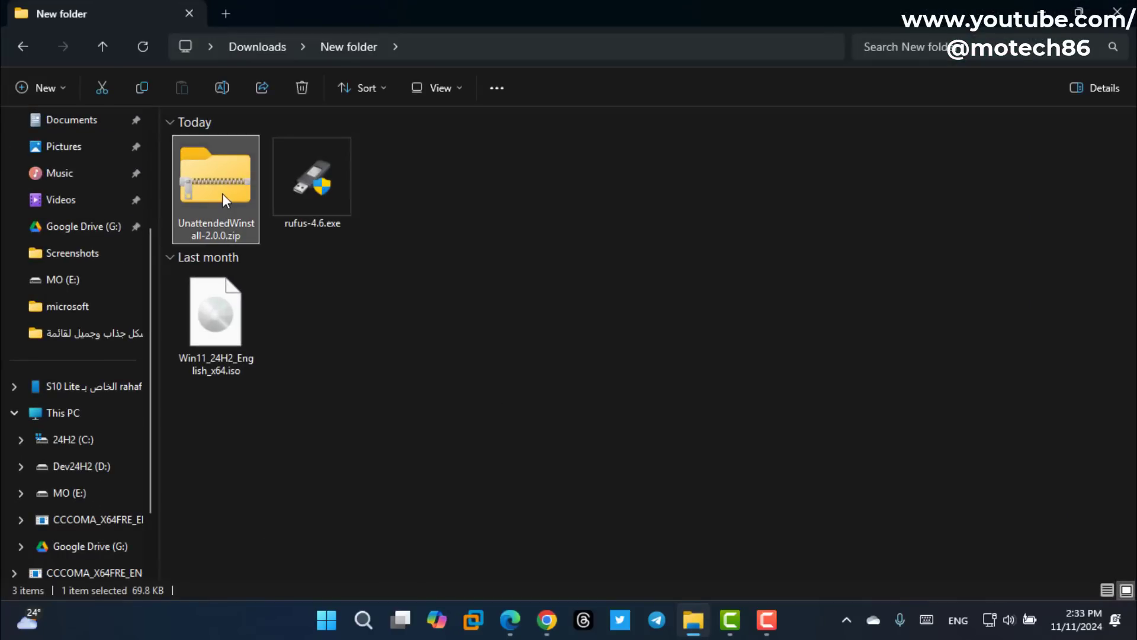
pyautogui.rightClick(223, 193)
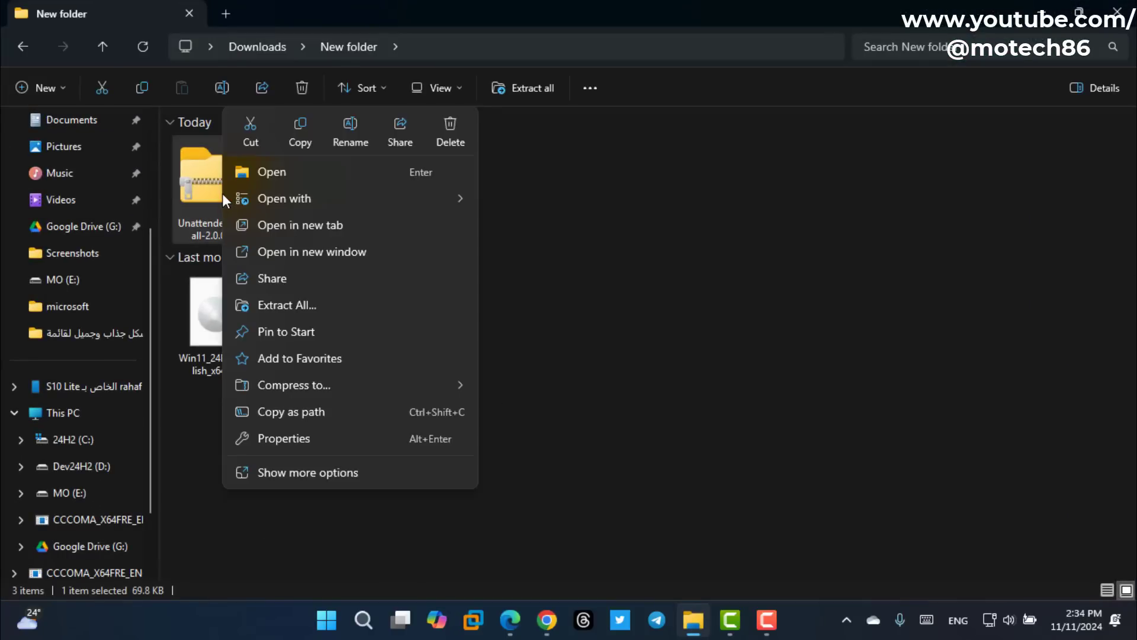
pyautogui.click(347, 305)
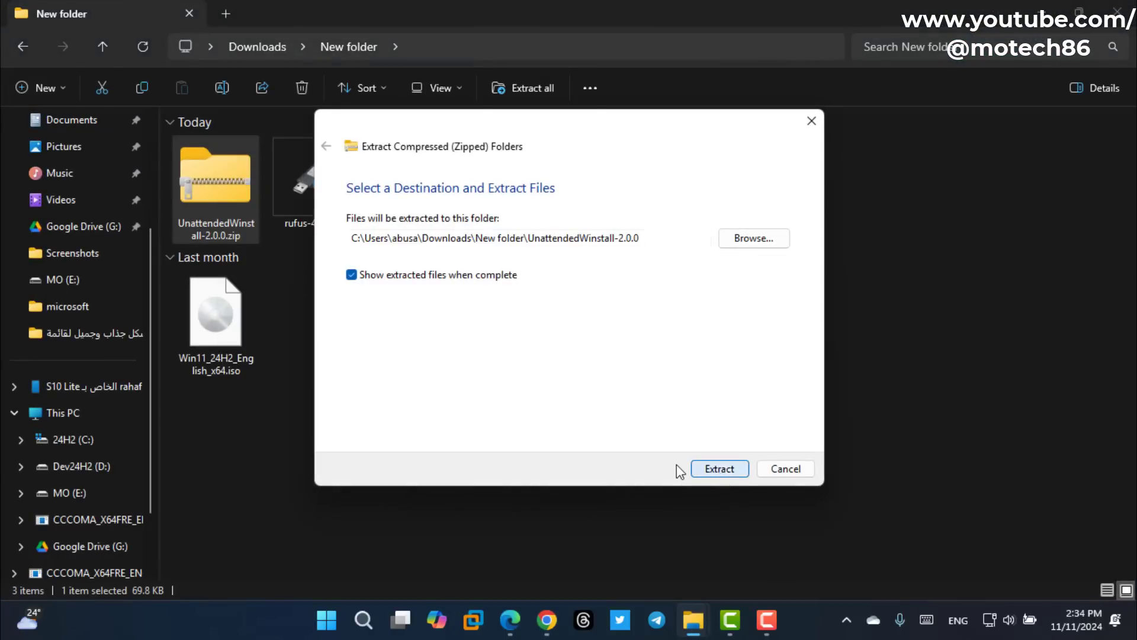
pyautogui.click(719, 469)
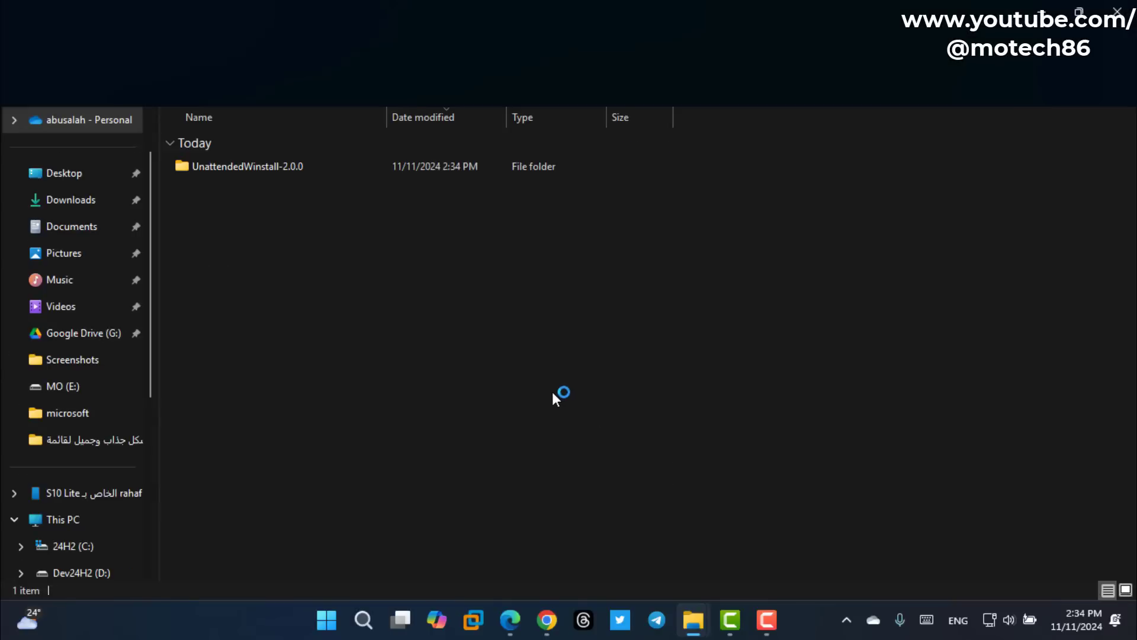
# Copy all the files inside the nested UnattendedWinstall-2.0.0 folder, including autounattend.xml.
pyautogui.doubleClick(257, 172)
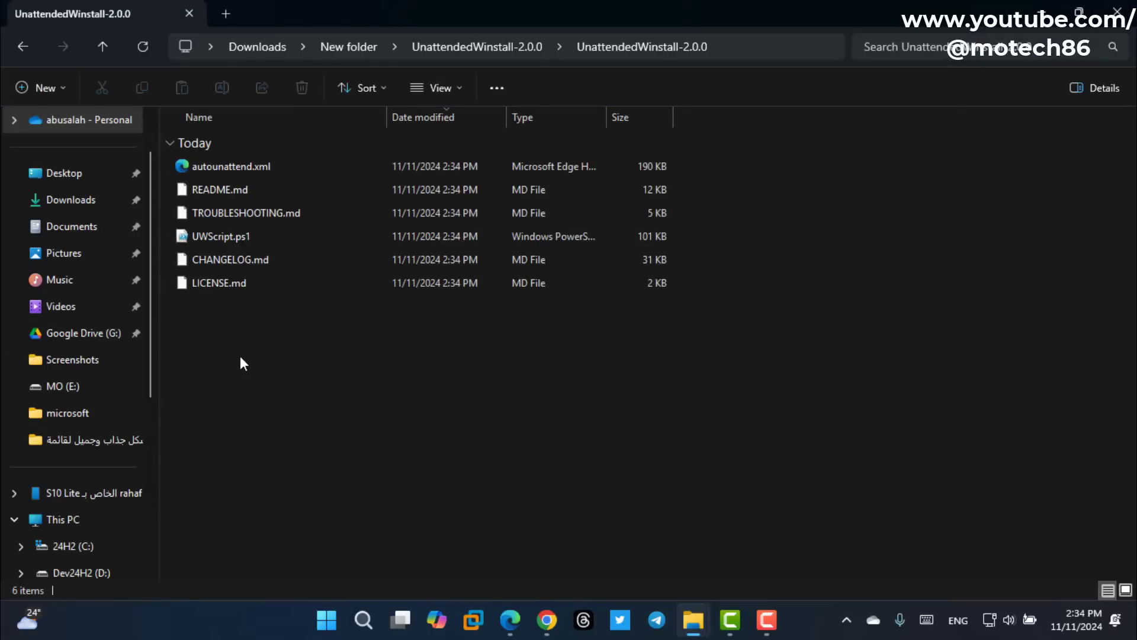
pyautogui.moveTo(250, 346); pyautogui.dragTo(227, 170)
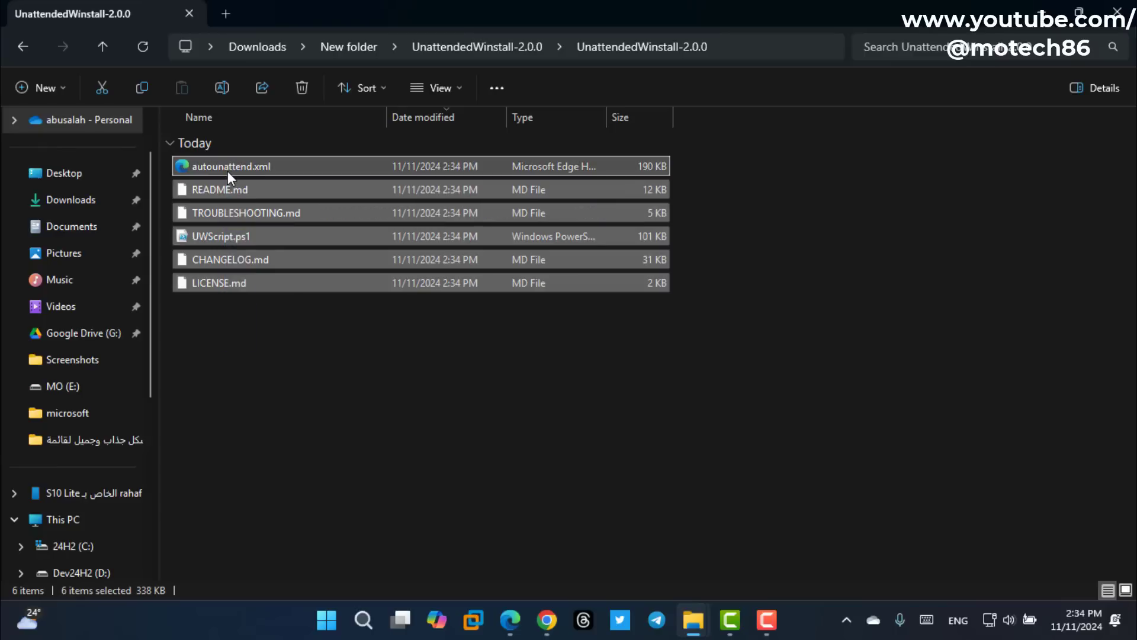
pyautogui.rightClick(226, 170)
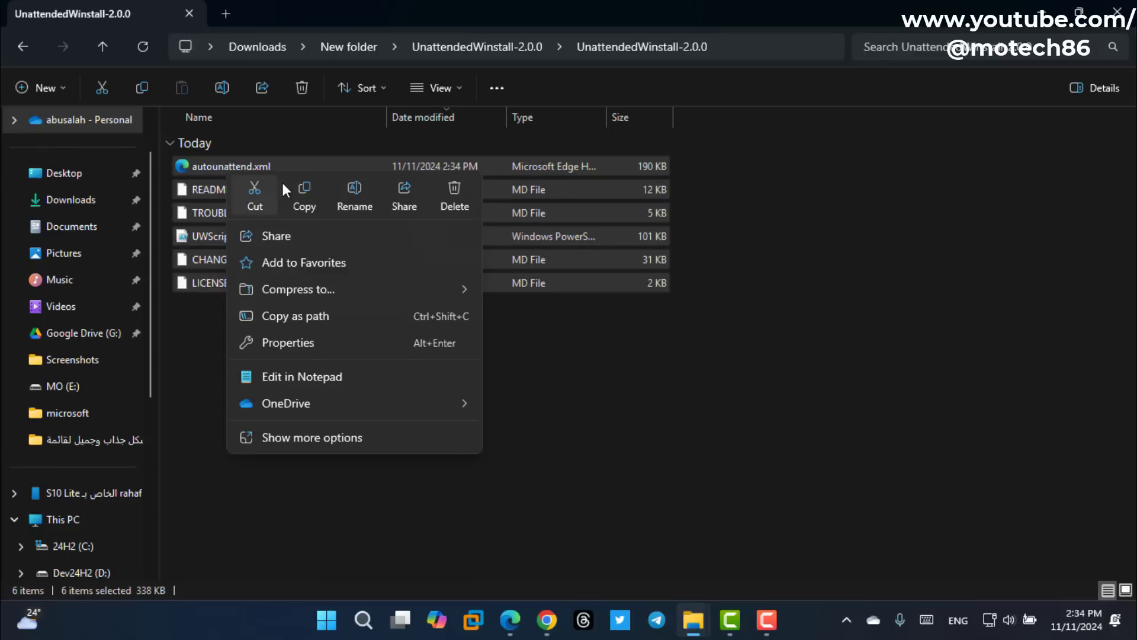
pyautogui.click(306, 189)
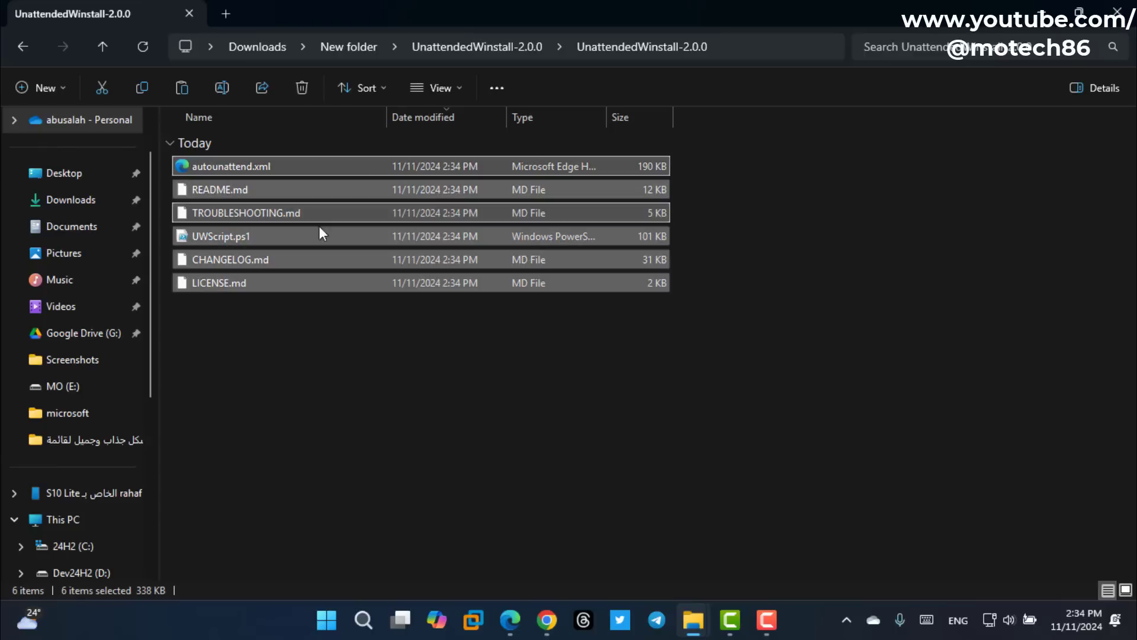
# Paste the copied files into the root of the CCCOMA_X64FRE_EN-US_DV9 (F:) drive and close the File Explorer windows.
pyautogui.click(59, 519)
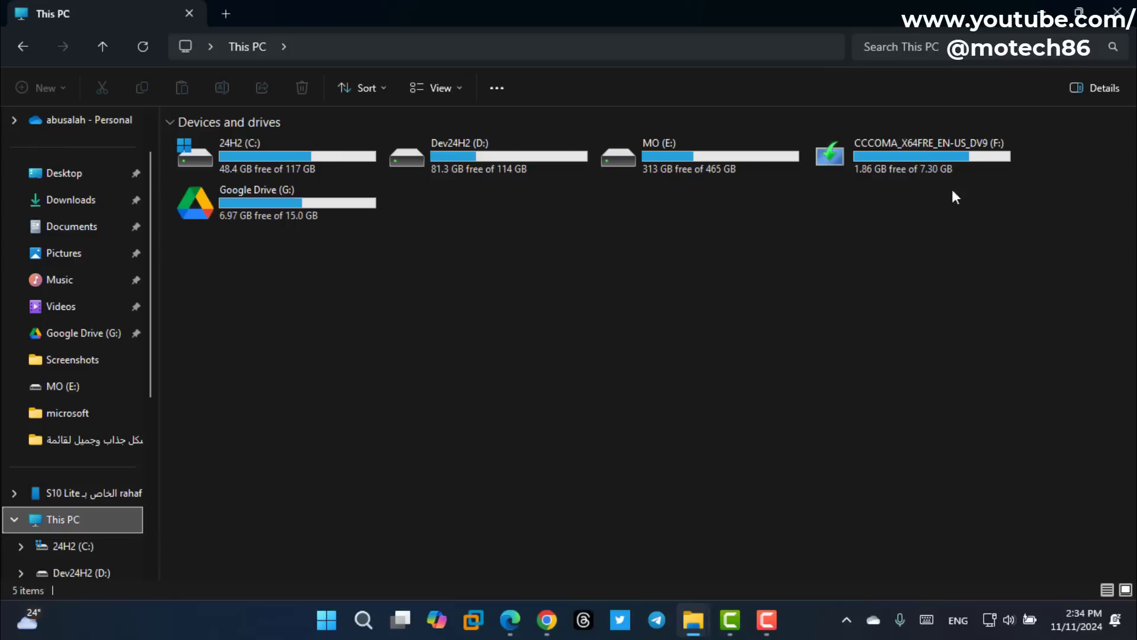
pyautogui.click(899, 164)
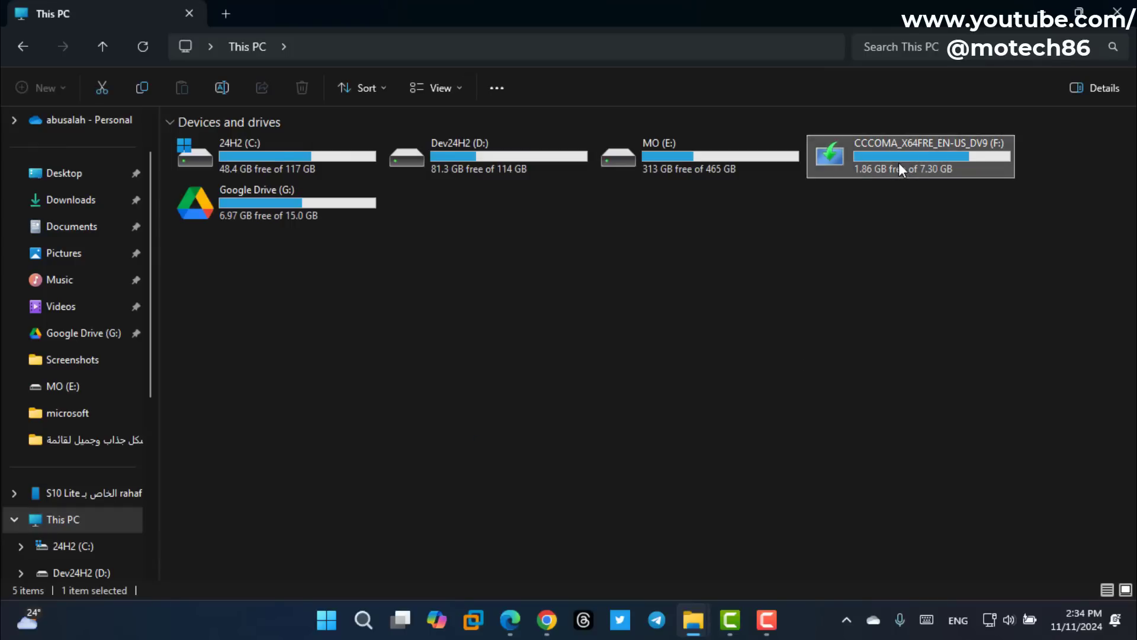
pyautogui.doubleClick(898, 163)
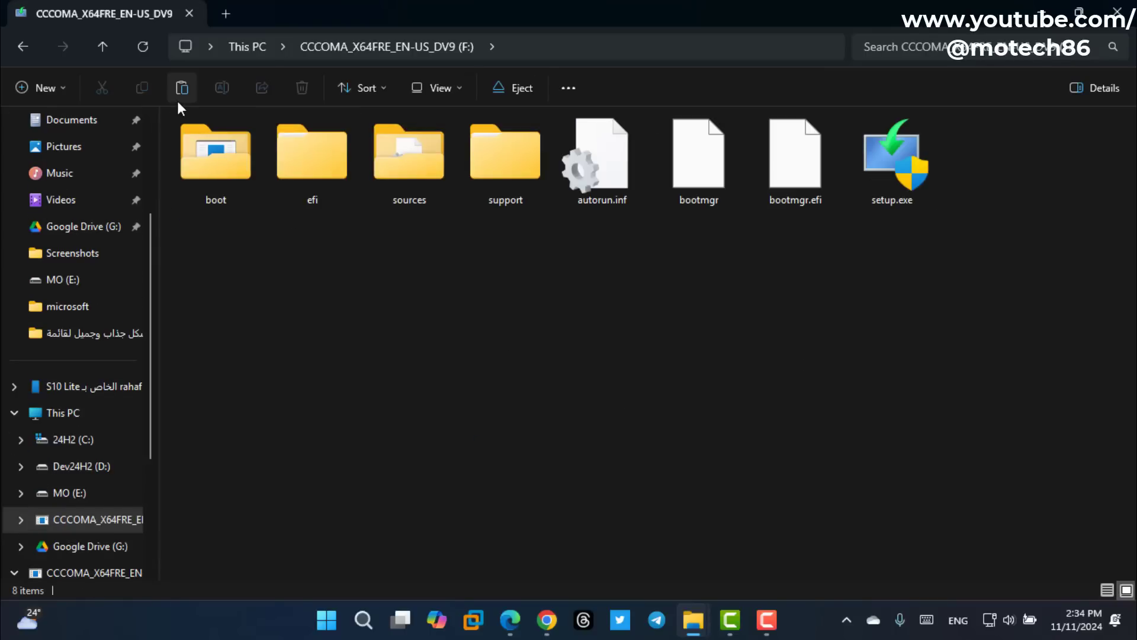
pyautogui.click(179, 100)
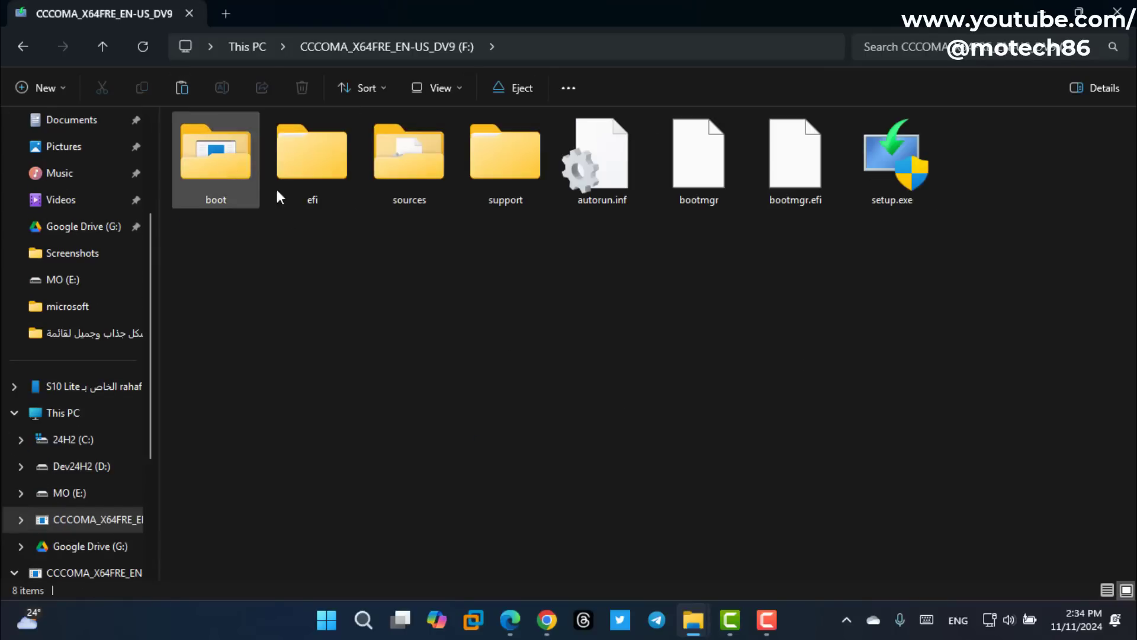
pyautogui.click(700, 365)
pyautogui.moveTo(1037, 321); pyautogui.dragTo(178, 118)
pyautogui.click(654, 279)
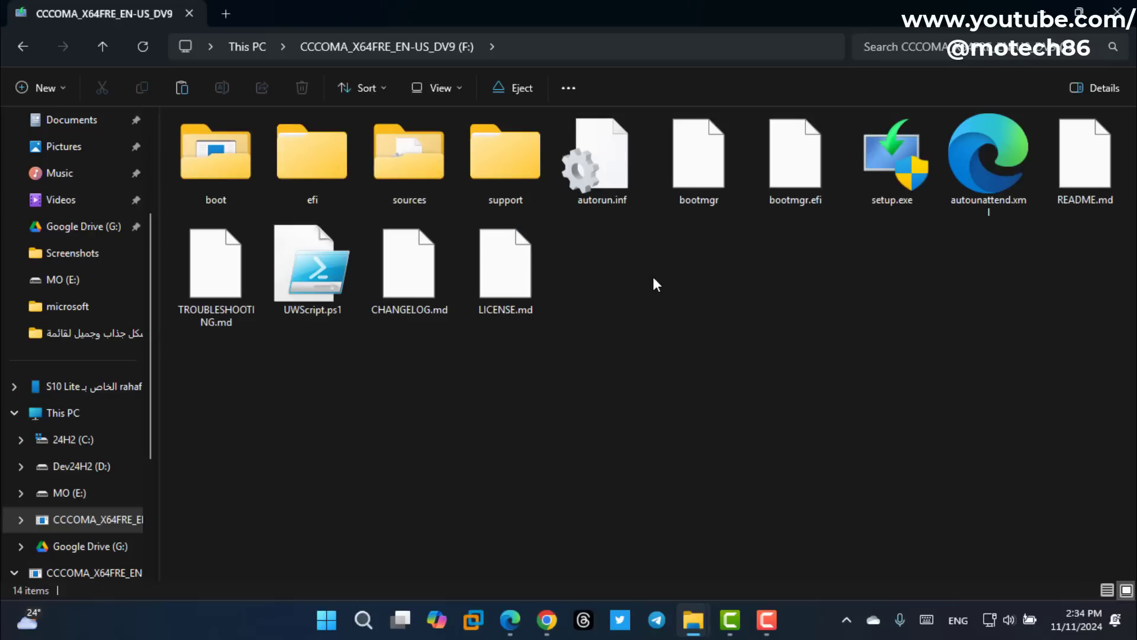
pyautogui.click(1112, 17)
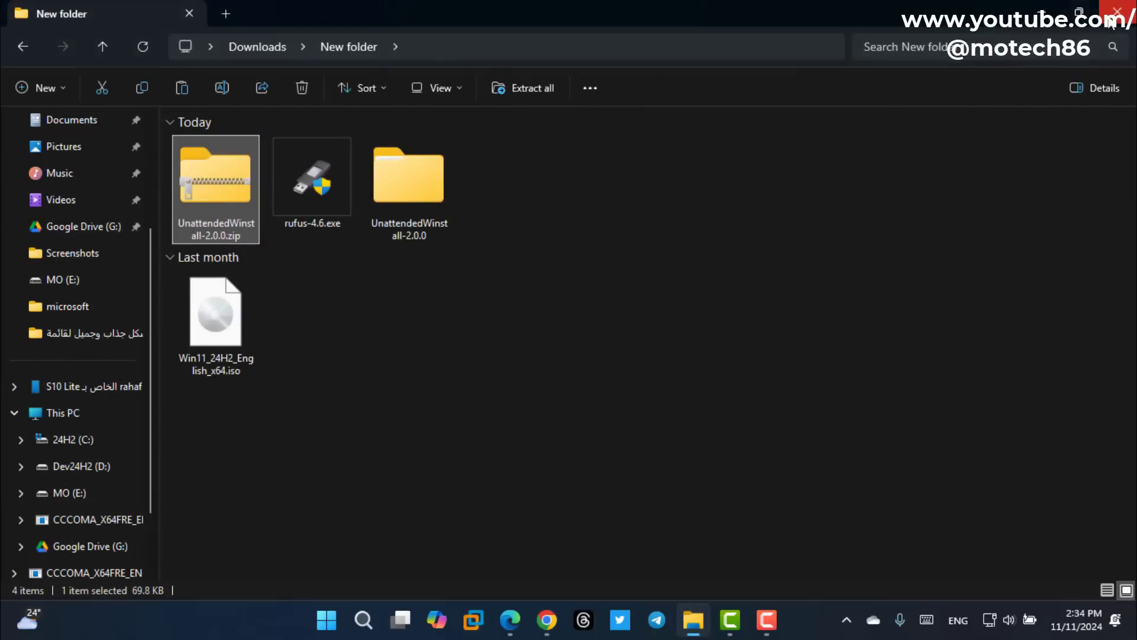
pyautogui.click(1114, 15)
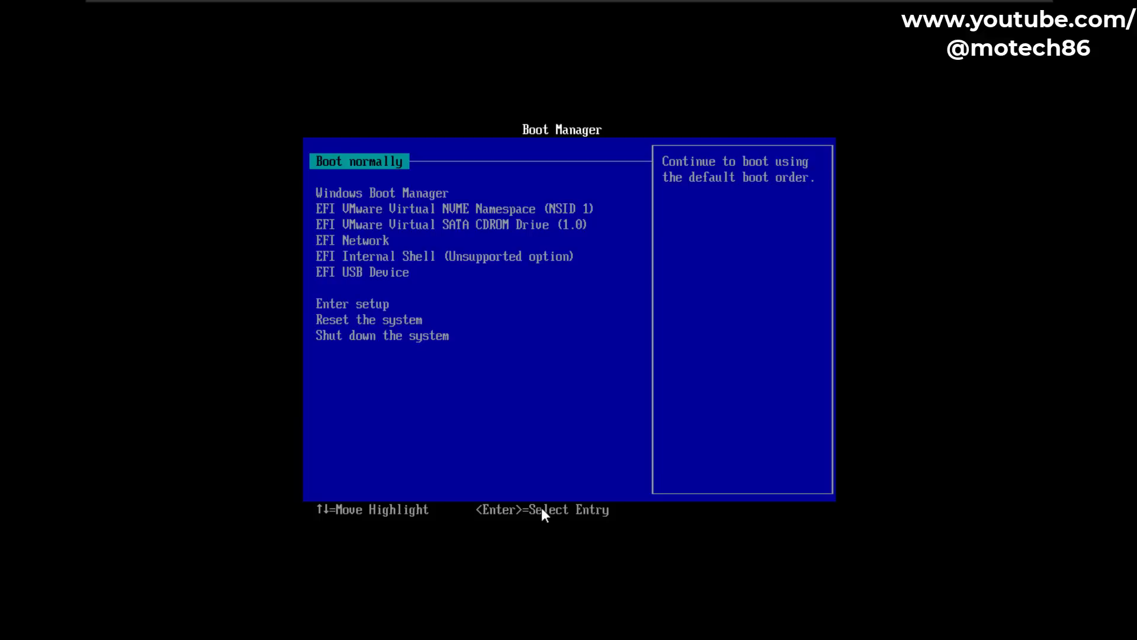
# Boot the virtual machine from the EFI USB Device entry in the Boot Manager.
pyautogui.press('Down')
pyautogui.press('Down')
pyautogui.press('Down')
pyautogui.press('Down')
pyautogui.press('Down')
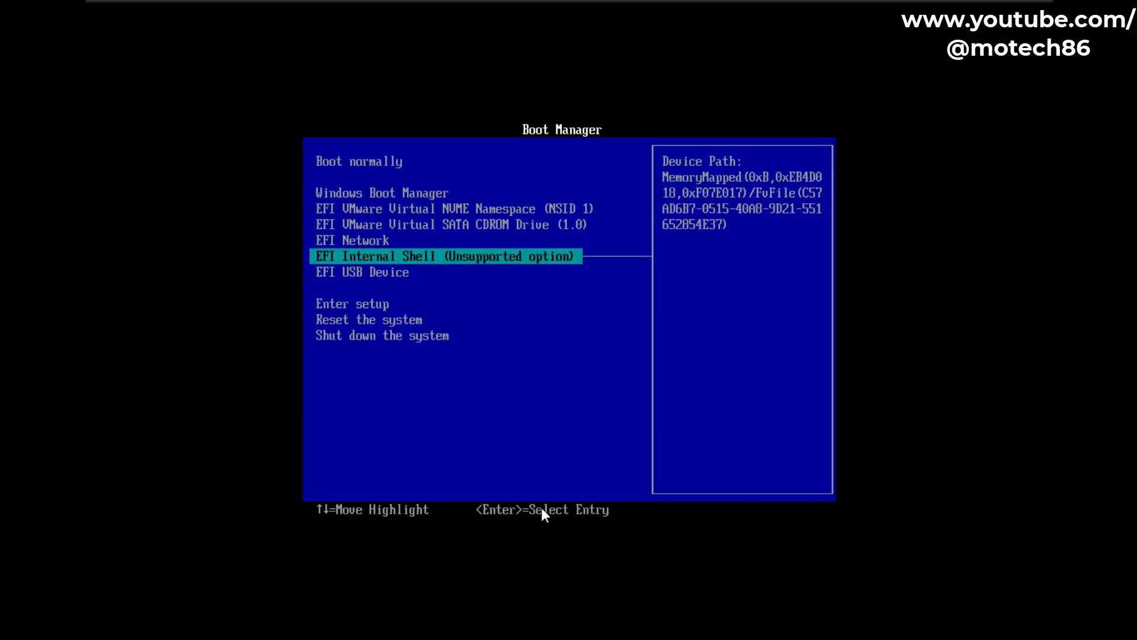
pyautogui.press('Down')
pyautogui.press('Return')
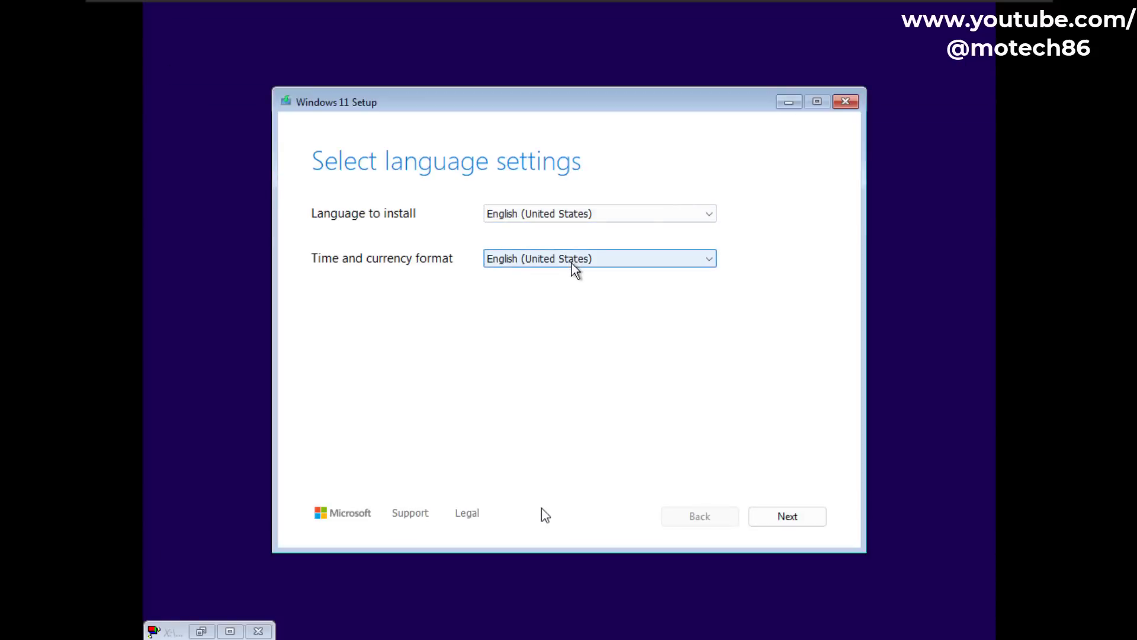
# Accept English (United States) for the language and time format, and the US keyboard, in Windows 11 Setup.
pyautogui.click(575, 269)
pyautogui.click(411, 337)
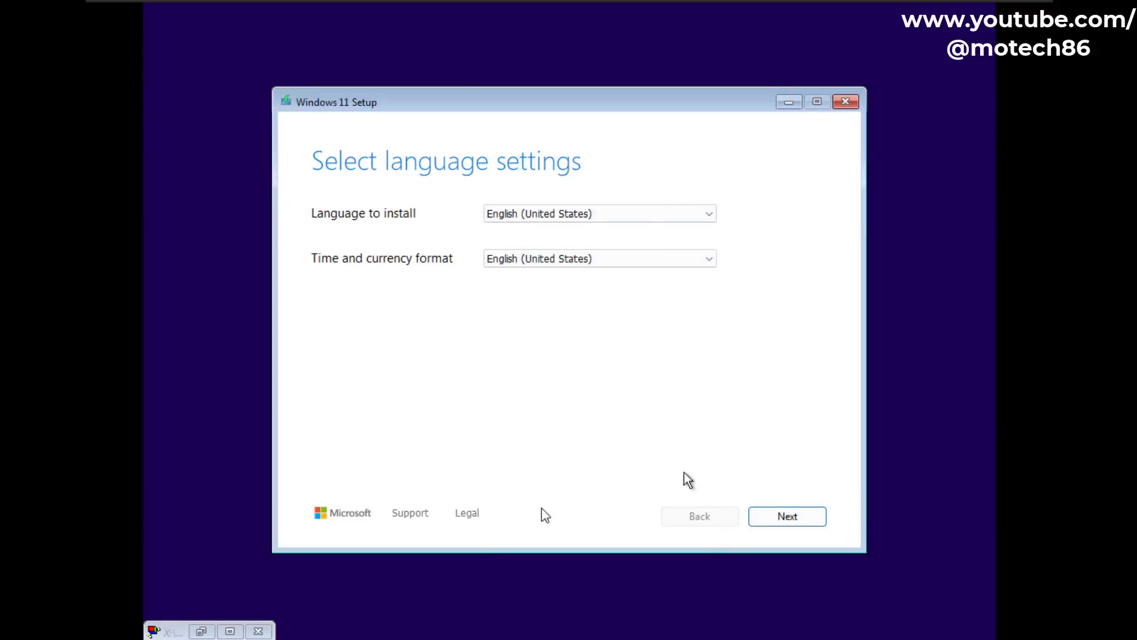
pyautogui.click(785, 517)
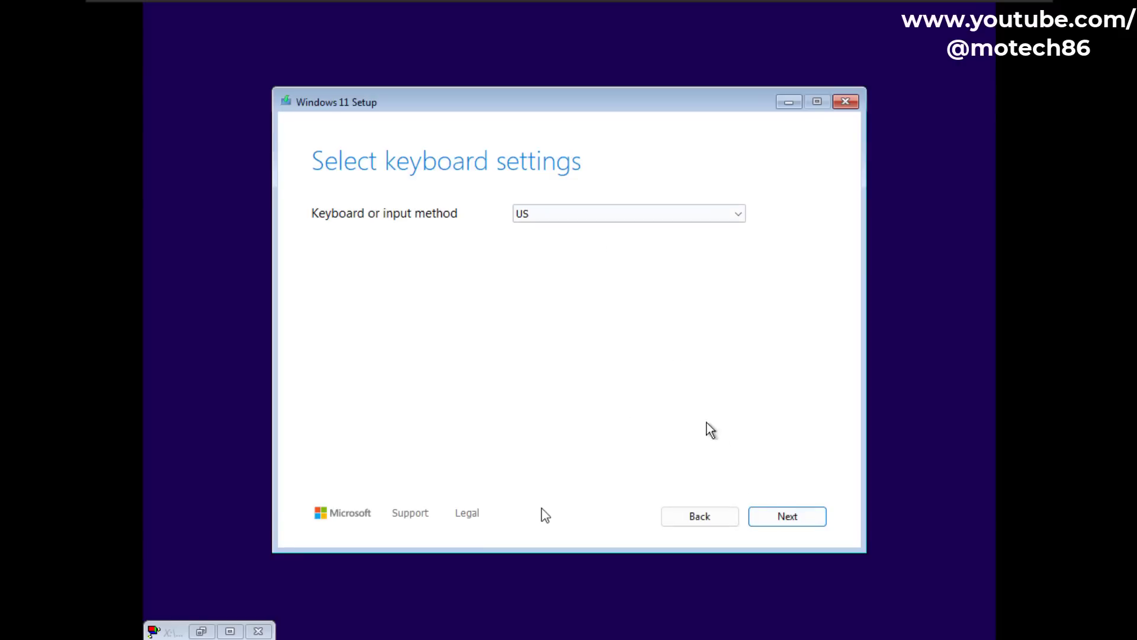
pyautogui.click(786, 523)
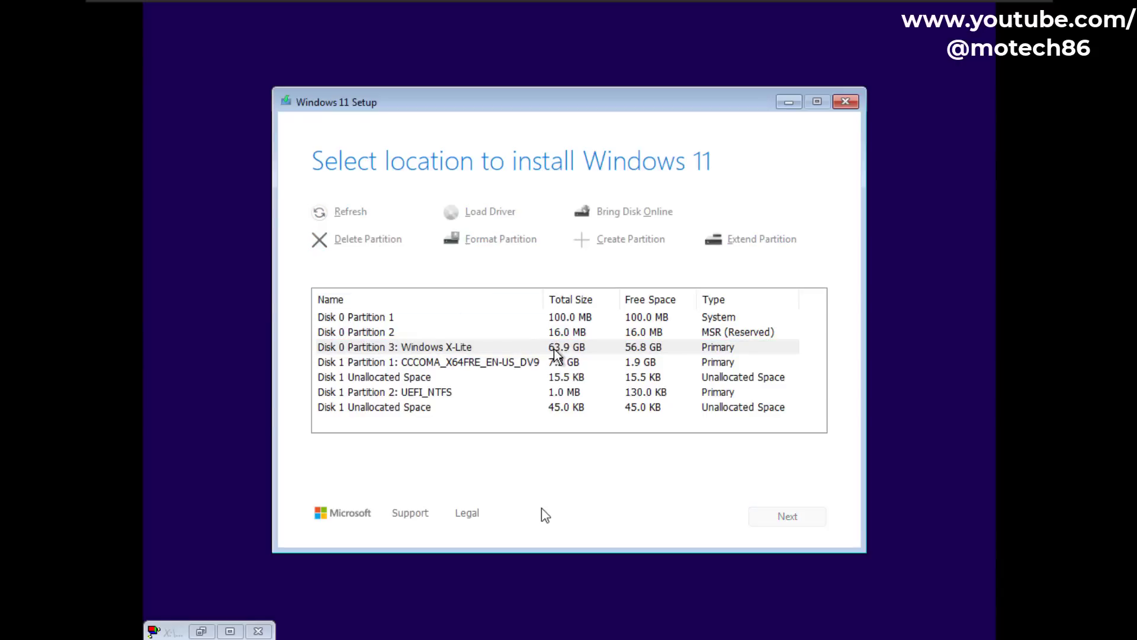
# Delete all Disk 0 partitions and install Windows 11 on the Disk 0 unallocated space.
pyautogui.click(552, 333)
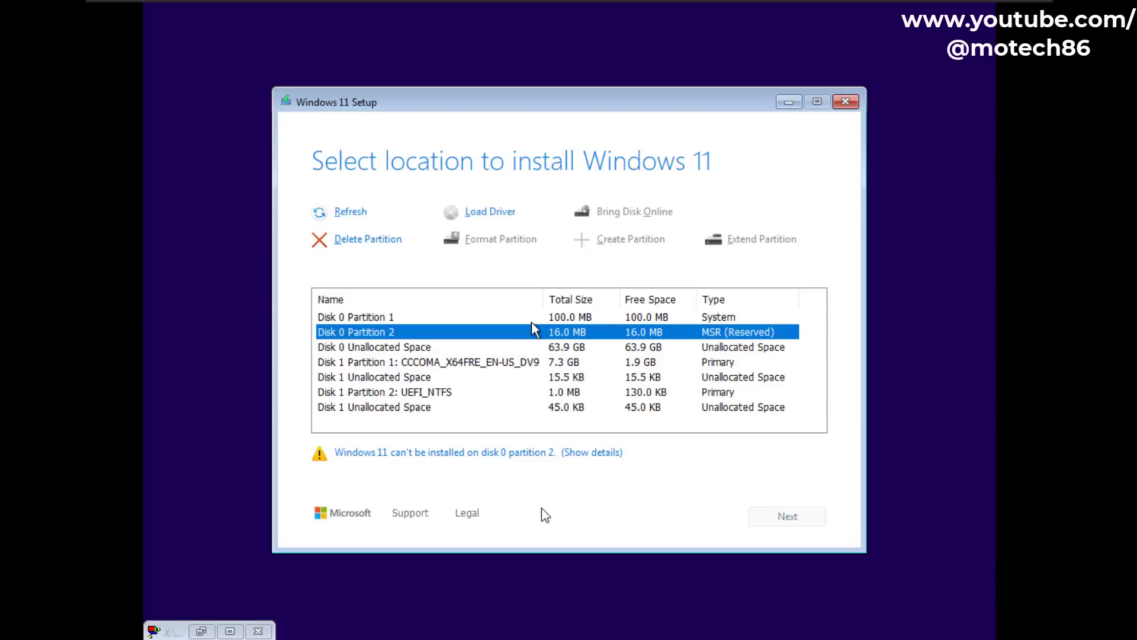
pyautogui.click(367, 240)
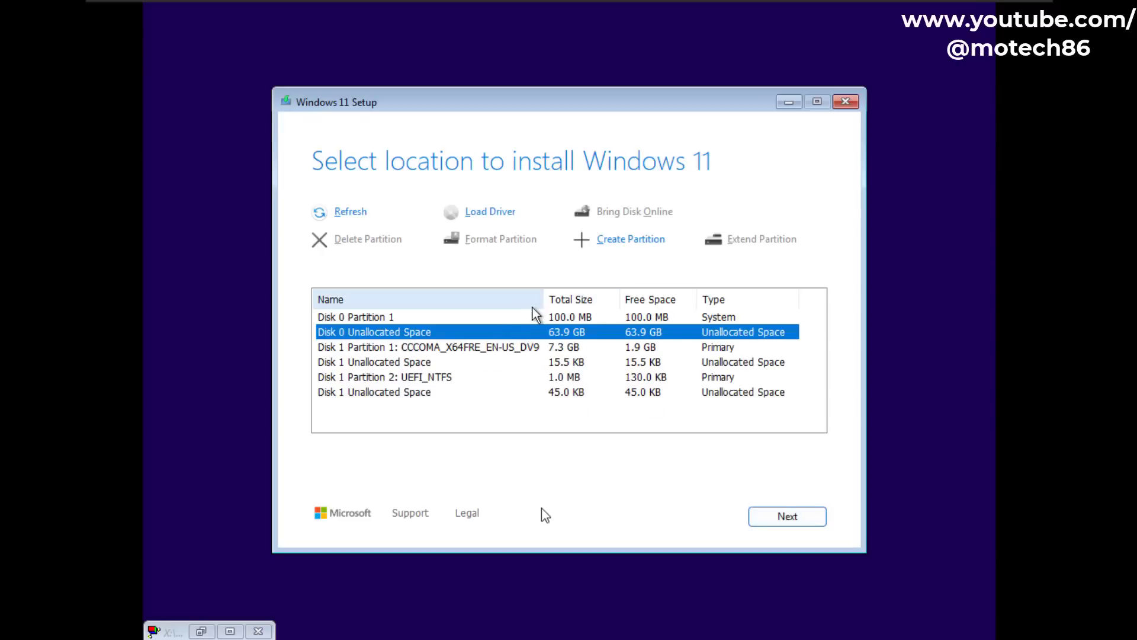
pyautogui.click(507, 321)
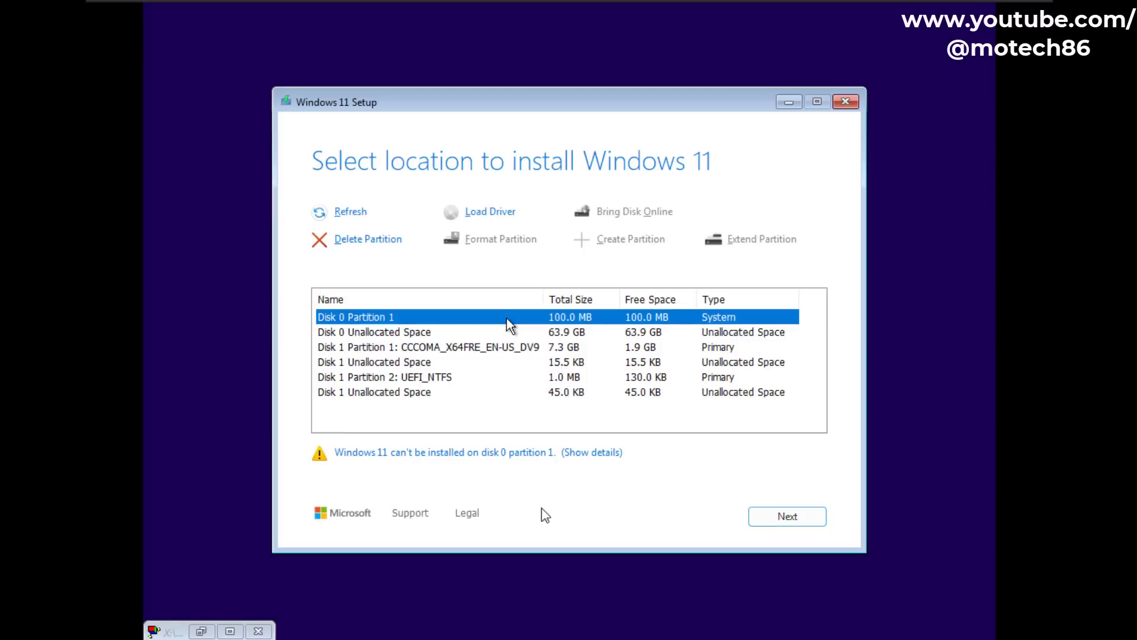
pyautogui.click(363, 240)
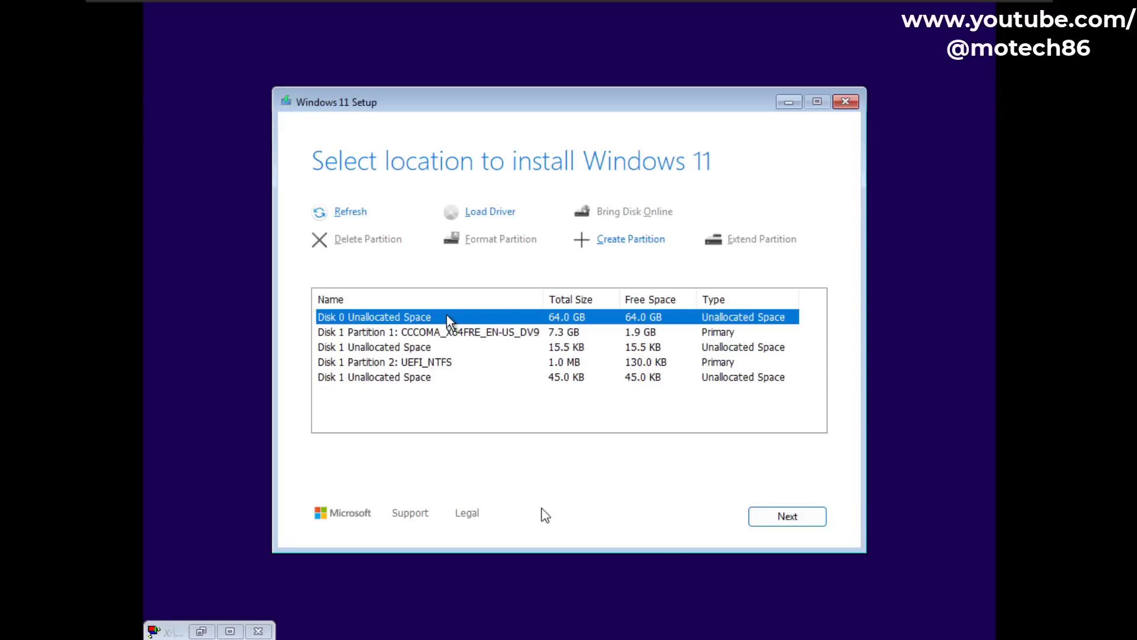
pyautogui.click(791, 516)
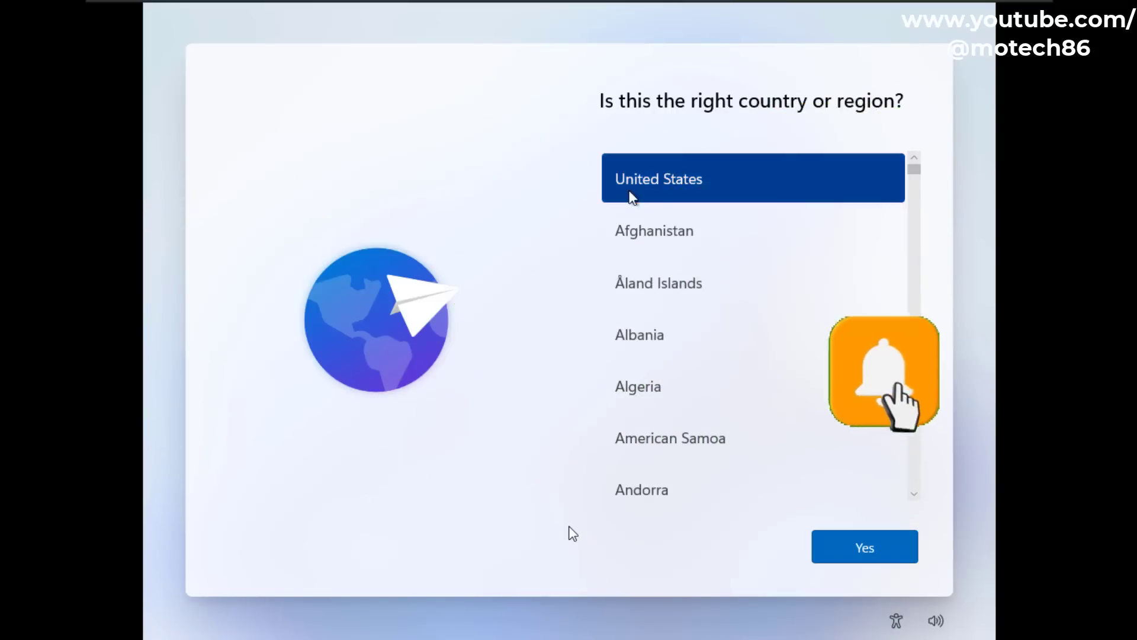
# Confirm United States as the country or region in the initial Windows setup.
pyautogui.press('a')
pyautogui.press('n')
pyautogui.scroll(2, 728, 259)
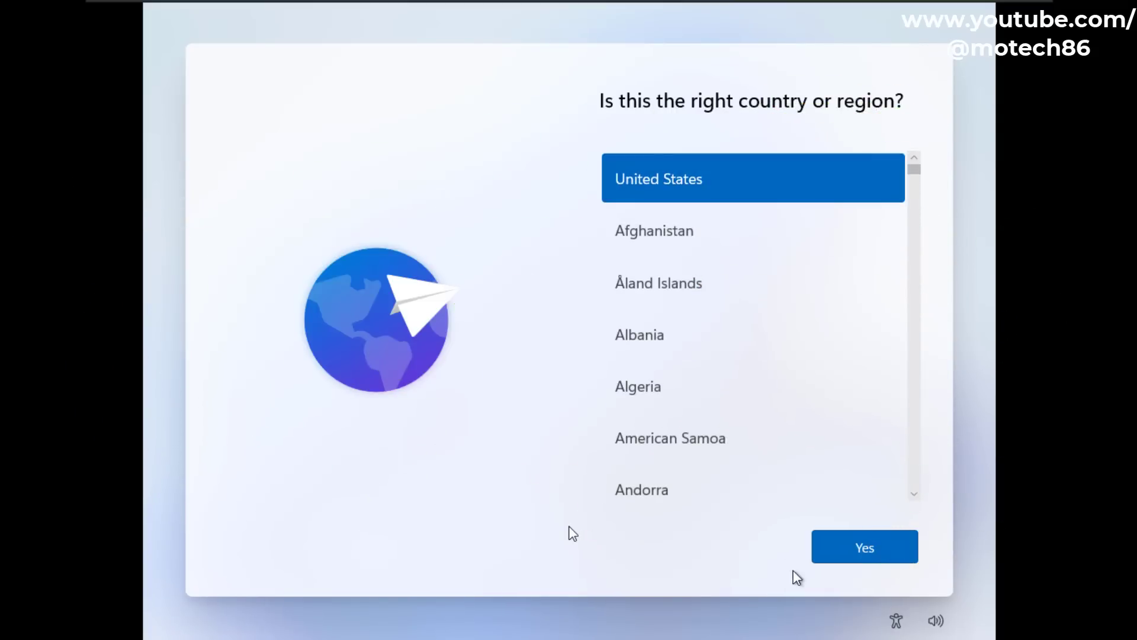
pyautogui.click(876, 544)
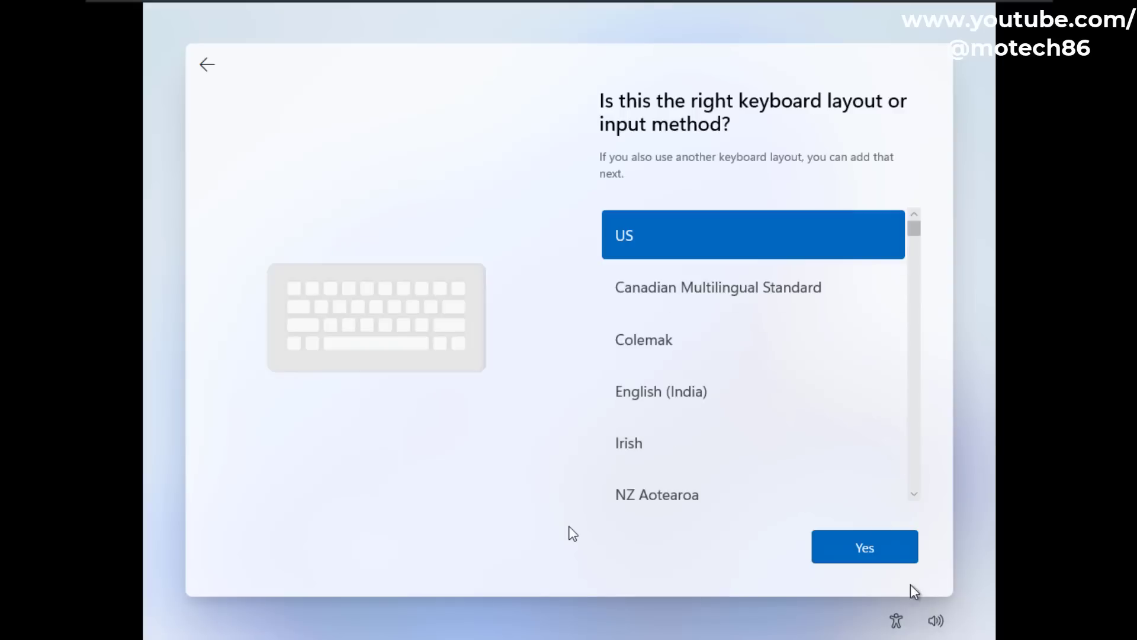
# Accept the US keyboard layout and add a second keyboard layout for Arabic (Egypt).
pyautogui.click(861, 554)
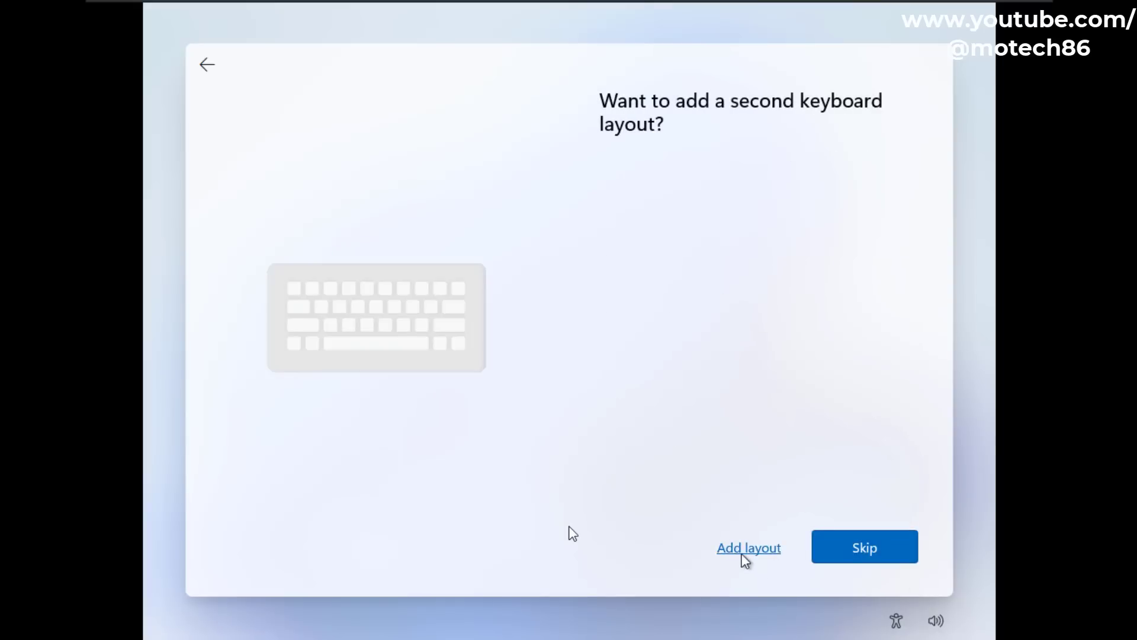
pyautogui.click(745, 552)
pyautogui.scroll(-2, 720, 318)
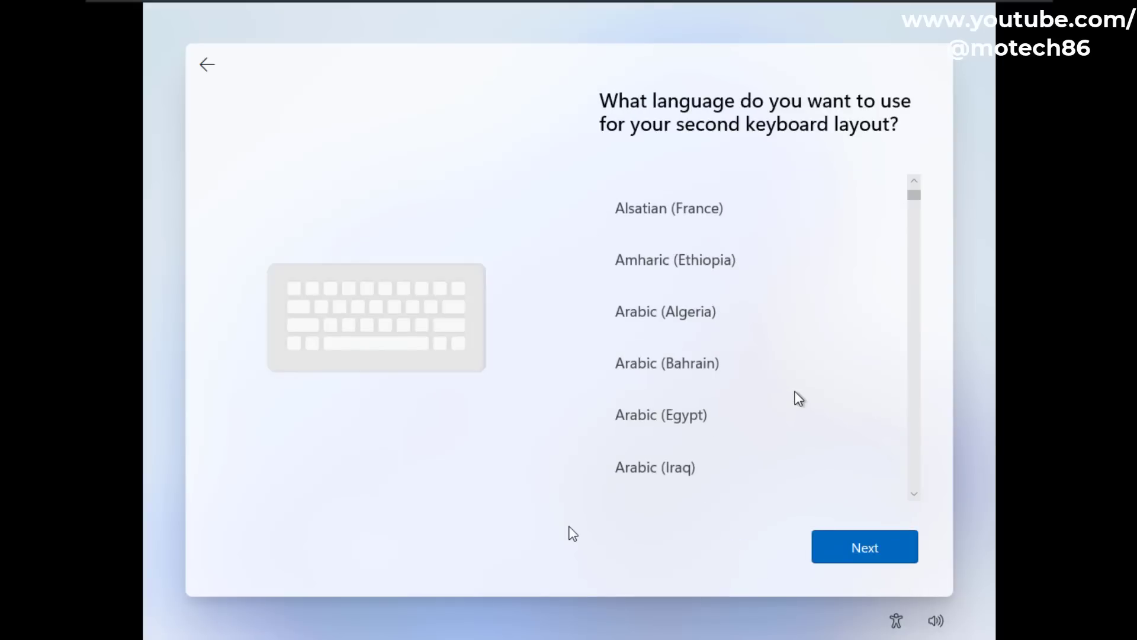
pyautogui.click(777, 409)
pyautogui.click(876, 552)
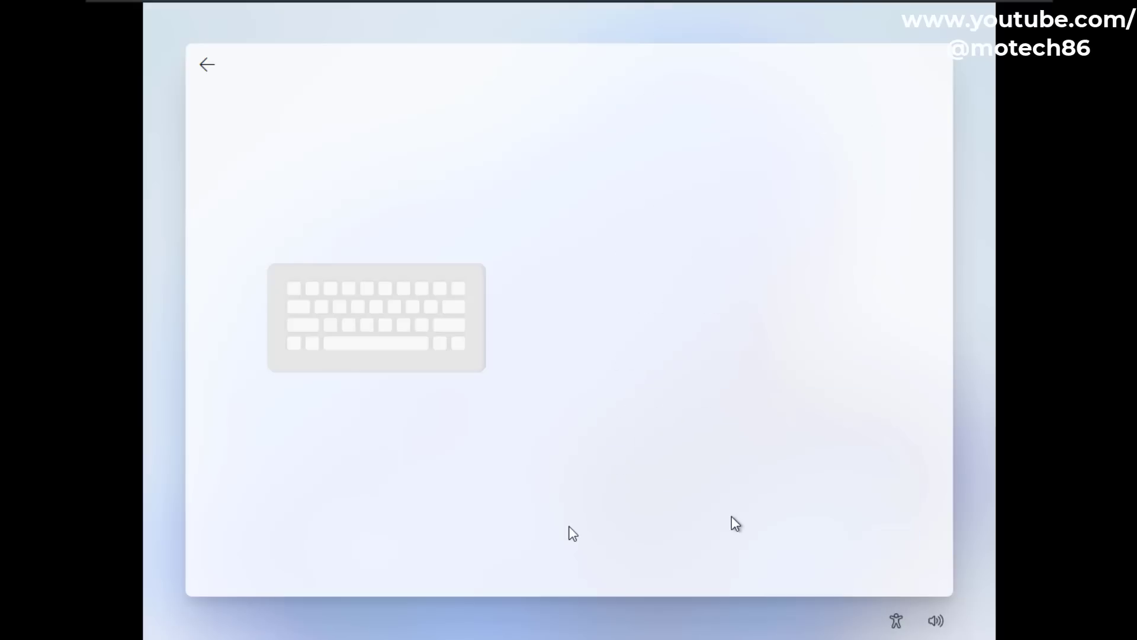
pyautogui.click(888, 554)
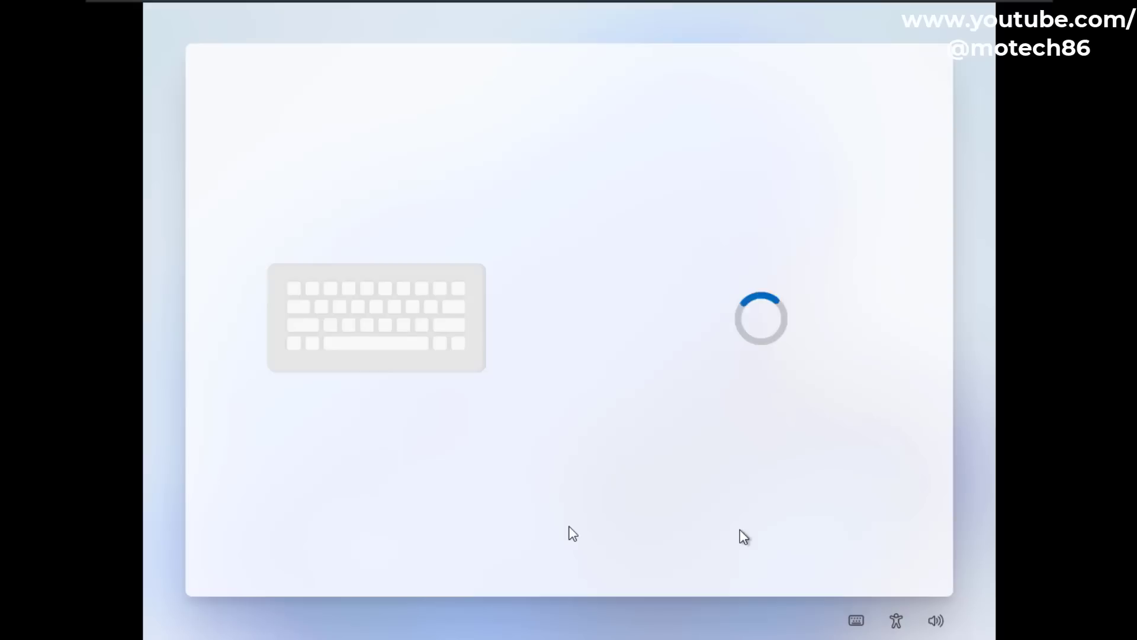
# Enter the local account's user name and continue with the password left blank.
pyautogui.write('mo')
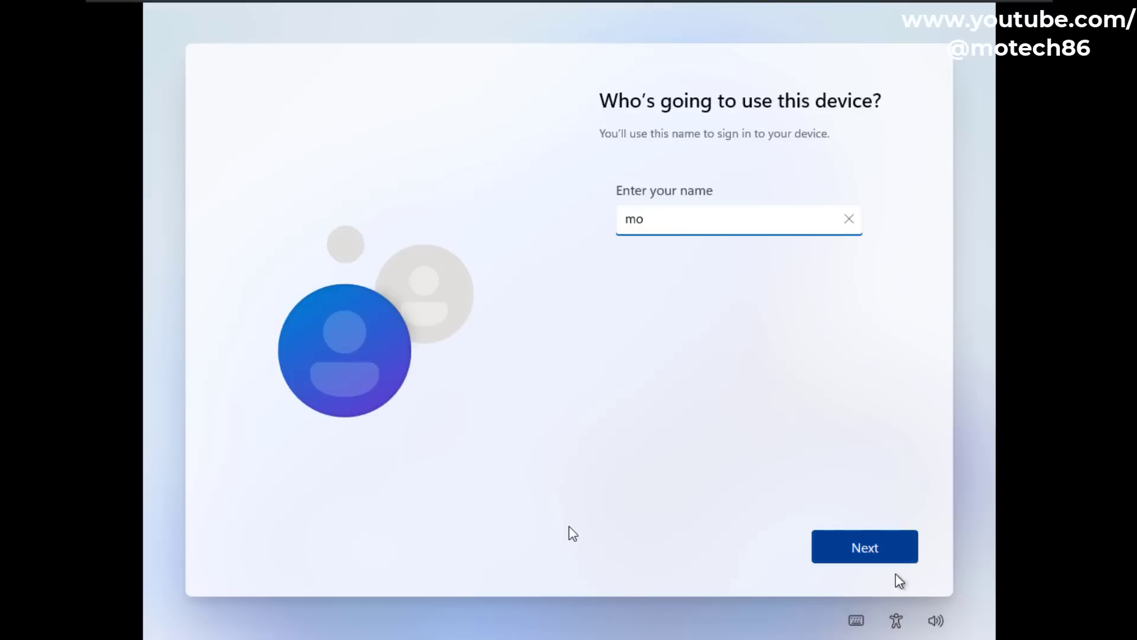
pyautogui.click(850, 546)
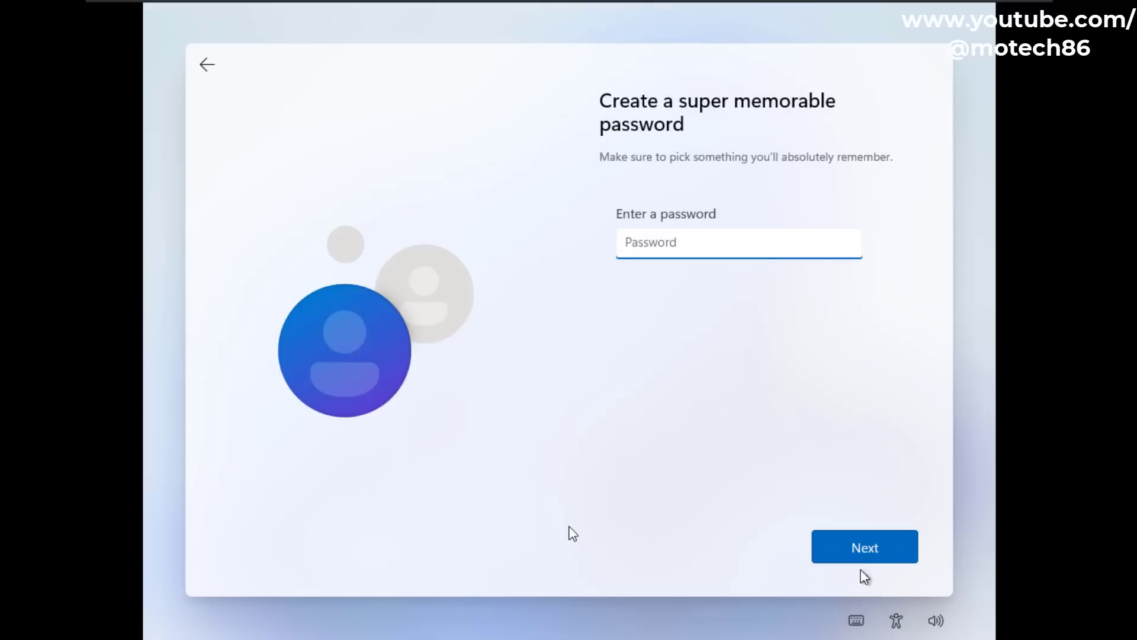
pyautogui.click(892, 546)
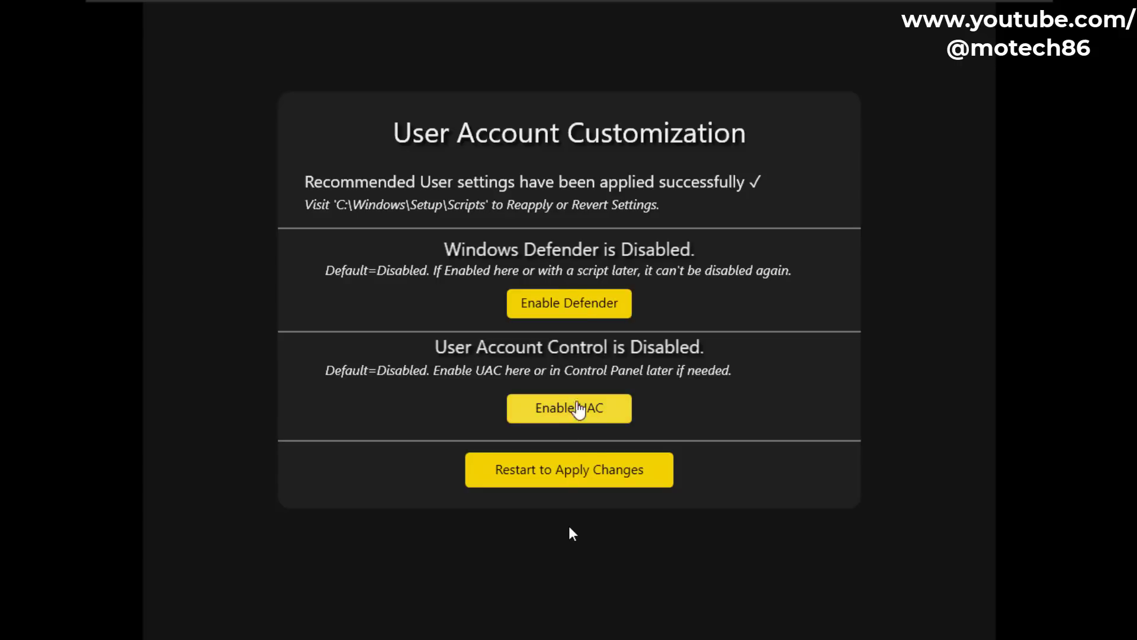
# Enable User Account Control in User Account Customization and restart the computer to apply the changes.
pyautogui.click(562, 410)
pyautogui.click(584, 367)
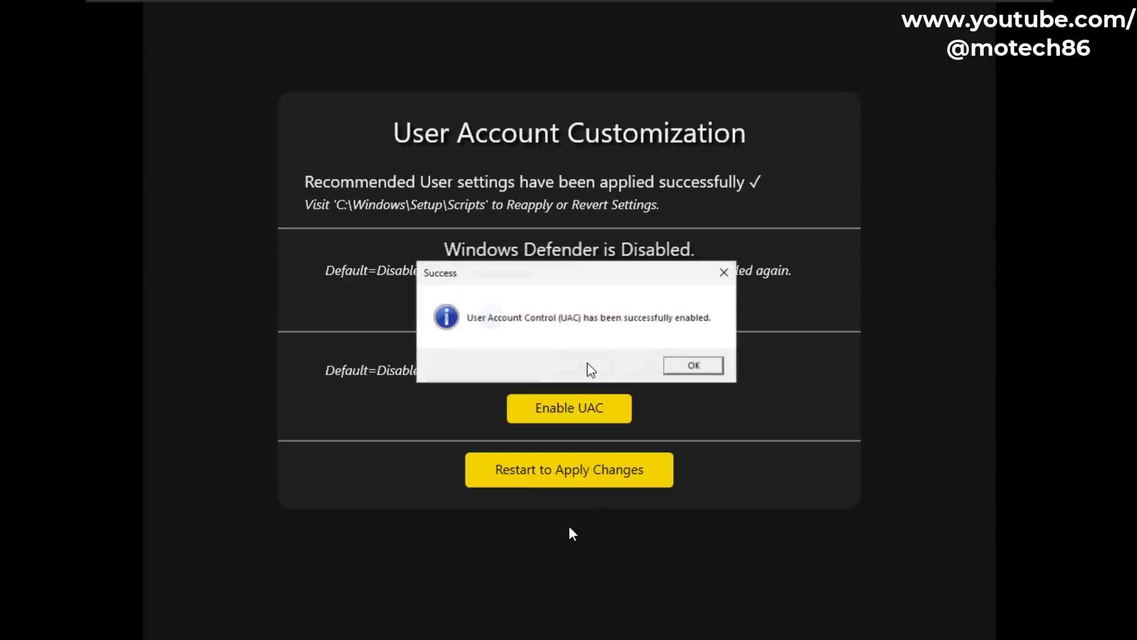
pyautogui.click(706, 367)
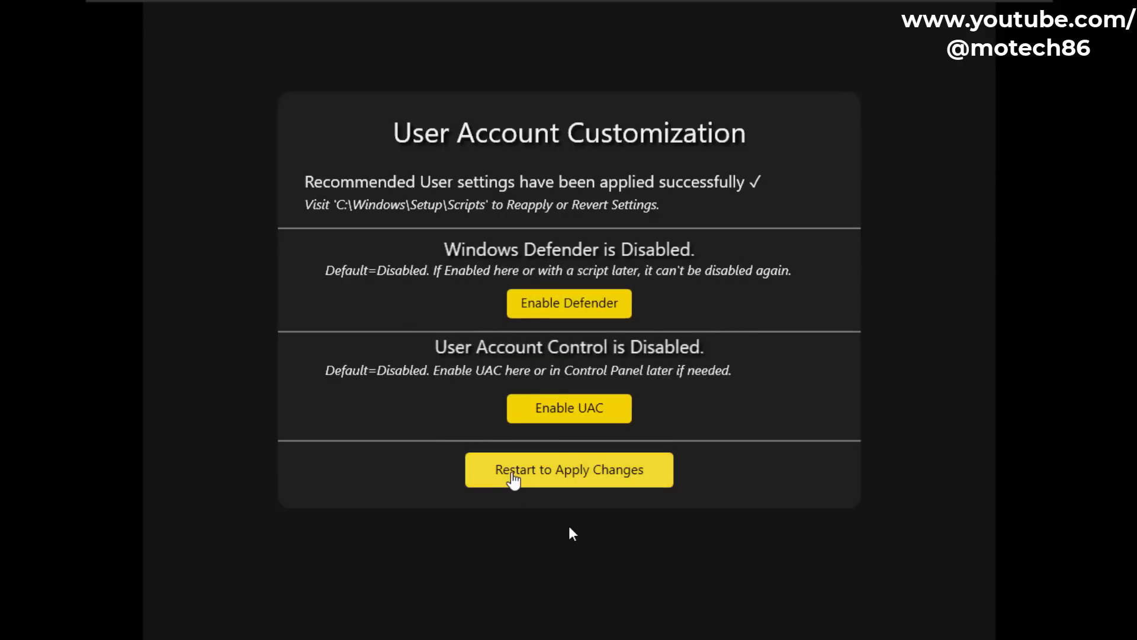
pyautogui.click(531, 477)
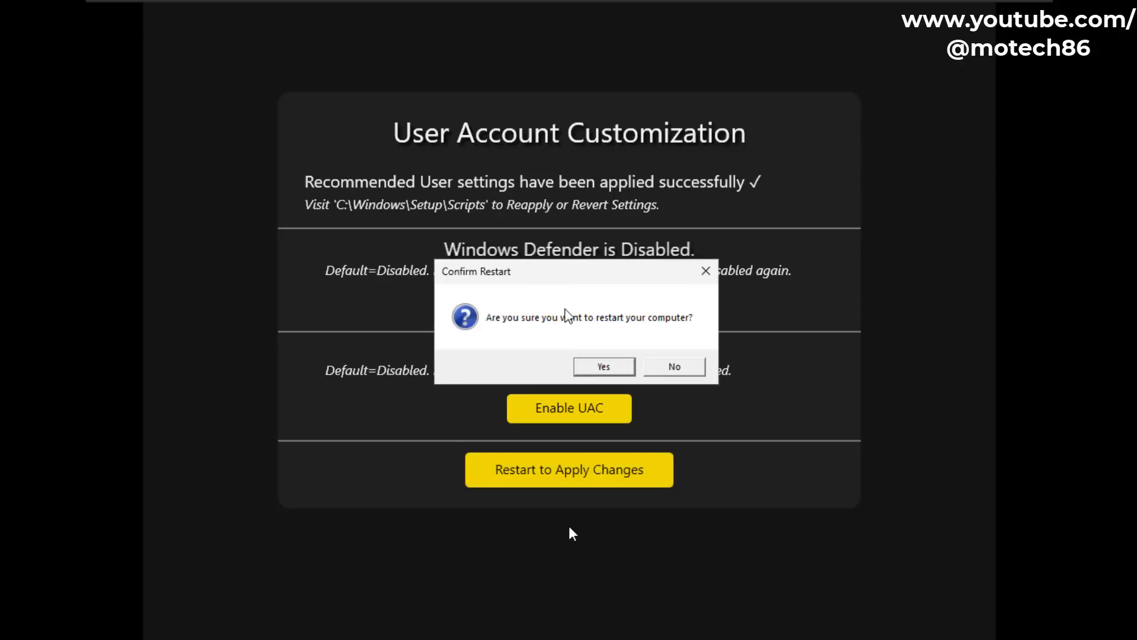
pyautogui.click(598, 367)
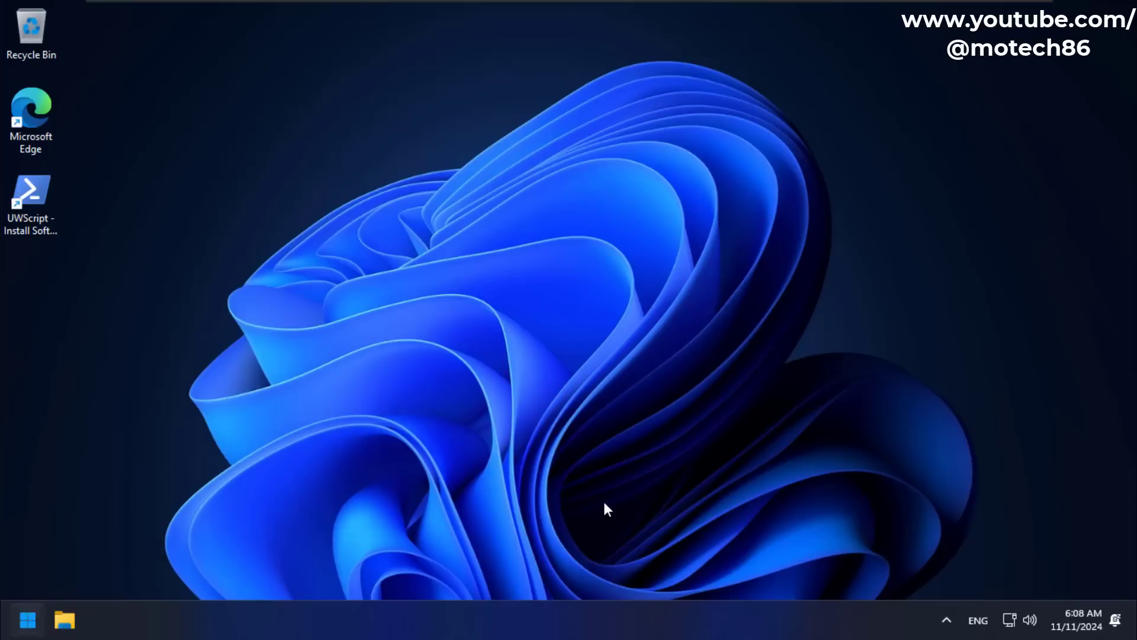
# Examine the complete list of installed apps in the Start menu, from Accessibility through Windows Tools.
pyautogui.press('super')
pyautogui.press('Tab')
pyautogui.press('Return')
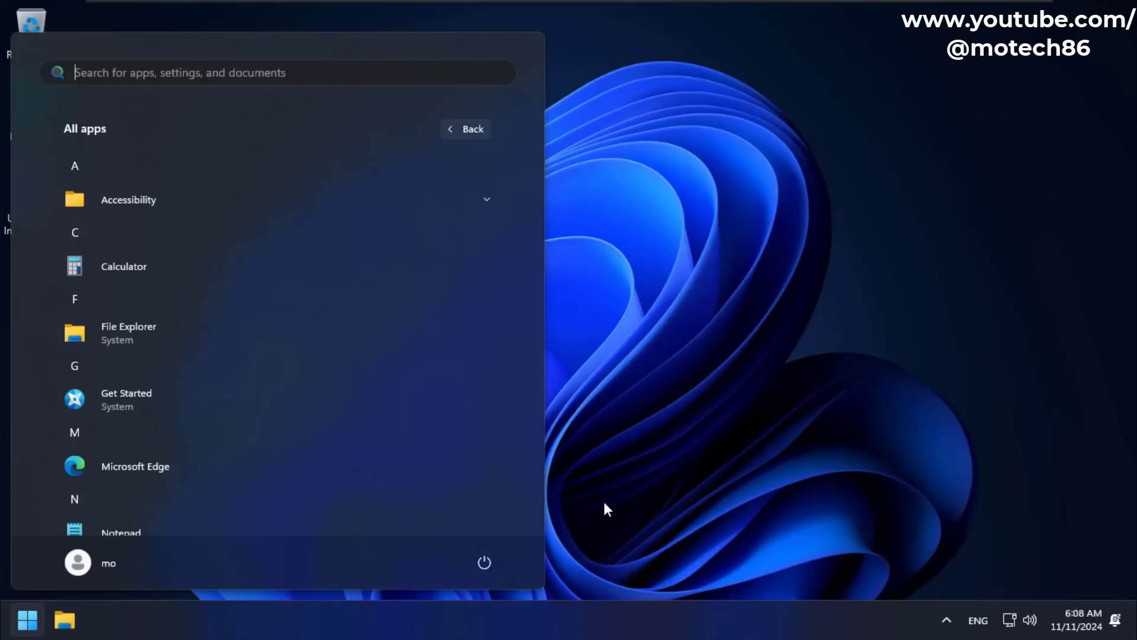
pyautogui.press('Down')
pyautogui.press('Down')
pyautogui.press('End')
pyautogui.press('Up')
pyautogui.press('Up')
pyautogui.press('Up')
pyautogui.press('Up')
pyautogui.press('Up')
pyautogui.press('Up')
pyautogui.press('Up')
pyautogui.press('Up')
pyautogui.press('Up')
pyautogui.press('Up')
pyautogui.press('Up')
pyautogui.press('Up')
pyautogui.press('Up')
pyautogui.press('Up')
pyautogui.press('Up')
pyautogui.press('Up')
pyautogui.press('Up')
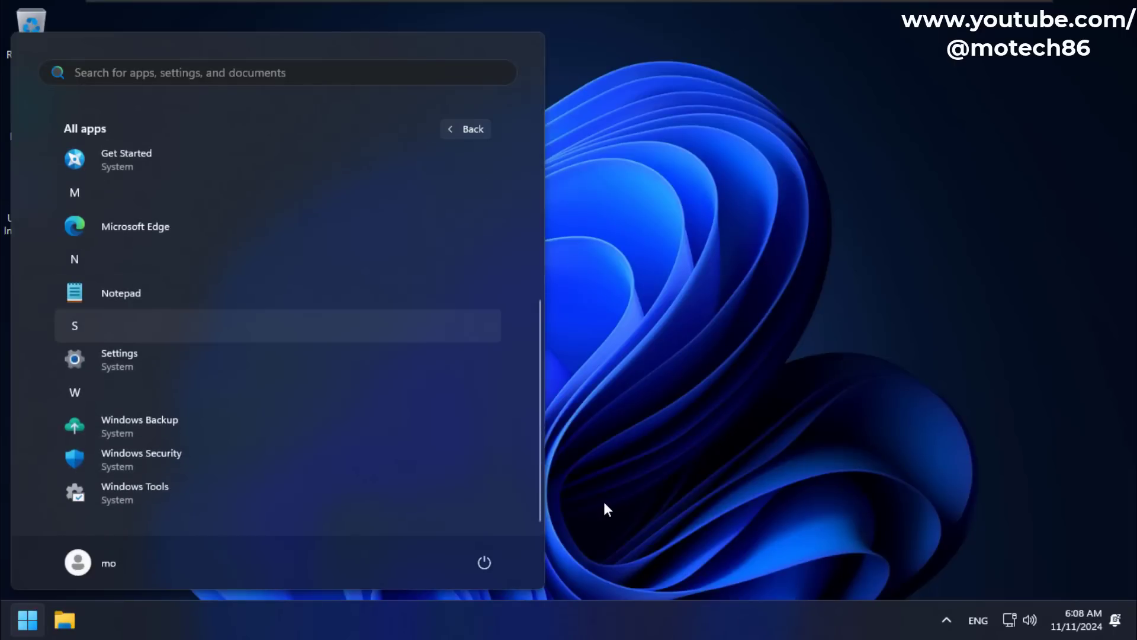
pyautogui.press('Down')
pyautogui.press('Down')
pyautogui.press('Down')
pyautogui.press('Down')
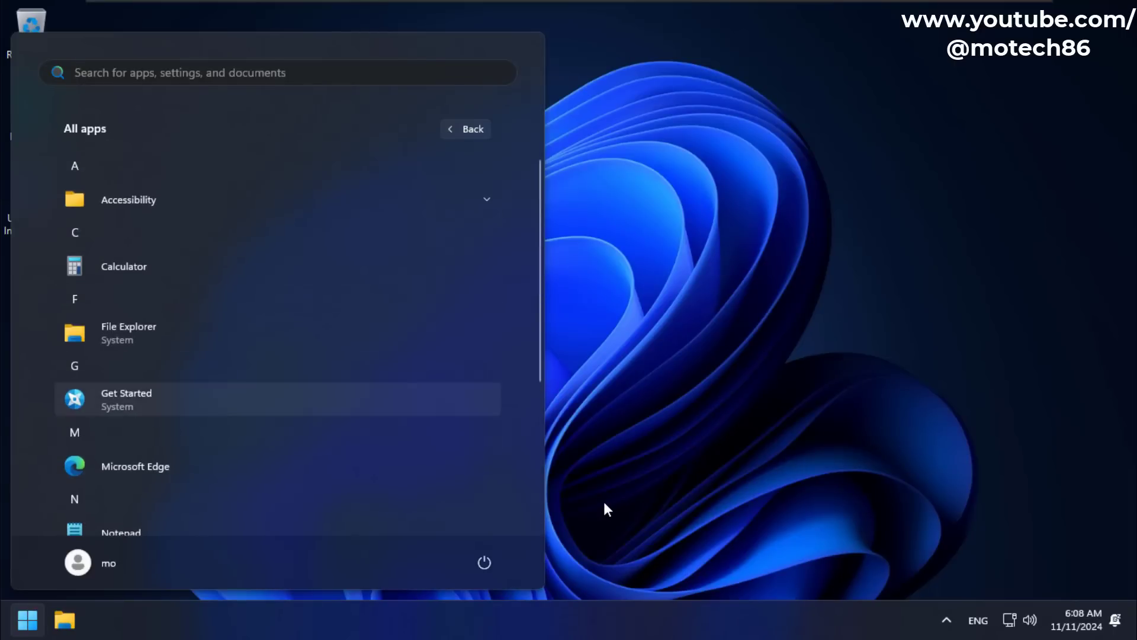
pyautogui.press('Up')
pyautogui.press('Up')
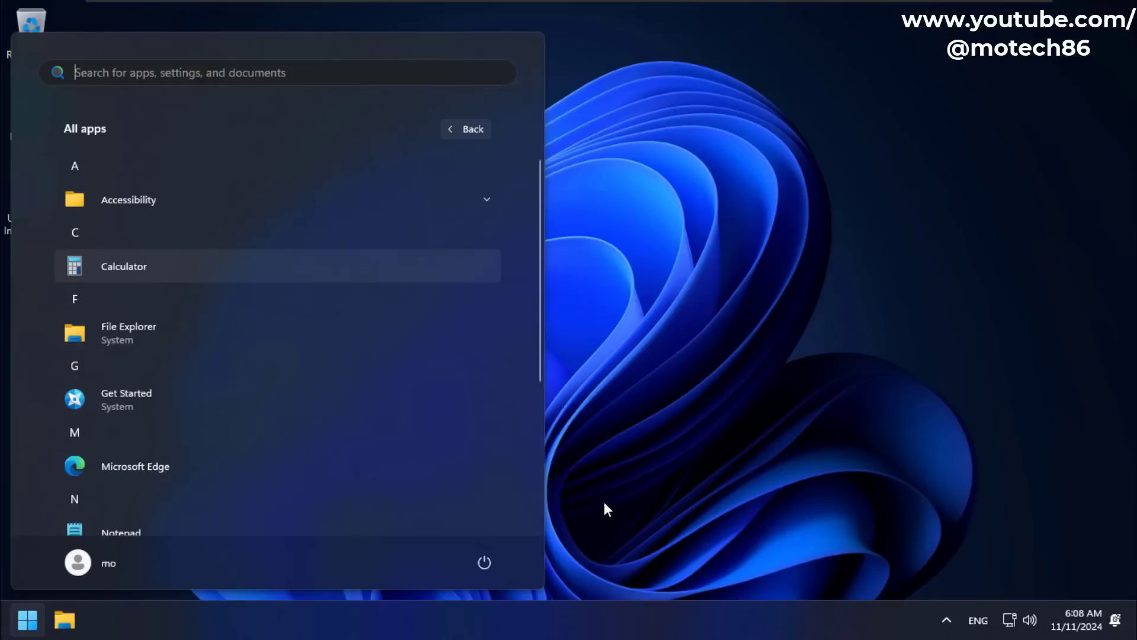
pyautogui.press('Down')
pyautogui.press('Up')
pyautogui.press('Up')
pyautogui.press('Down')
pyautogui.press('Down')
pyautogui.press('Down')
pyautogui.press('Down')
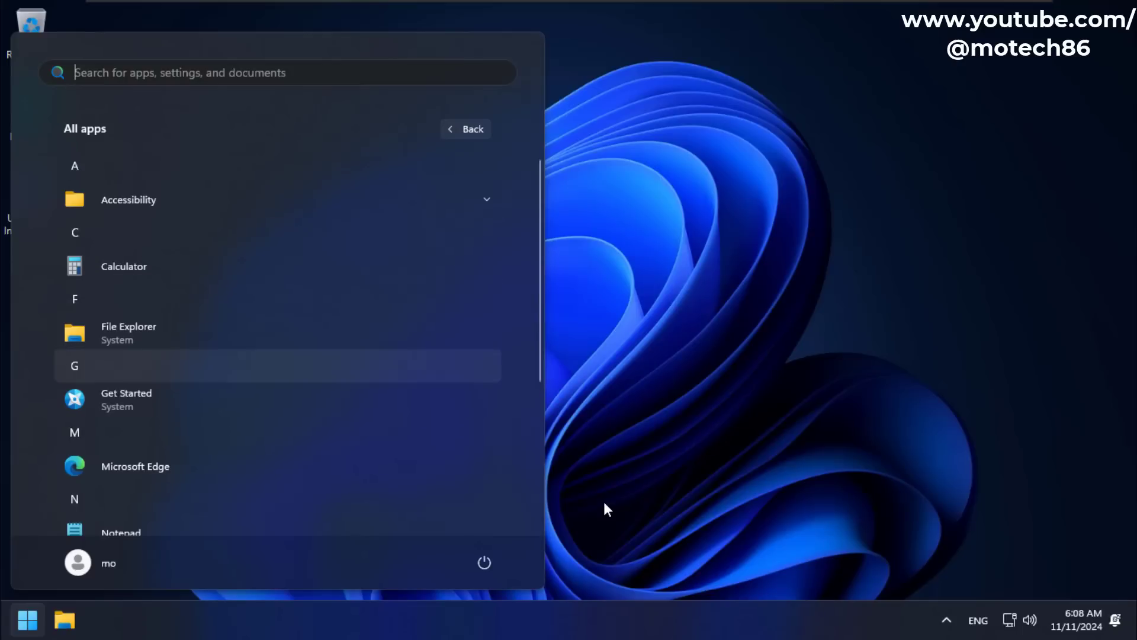
pyautogui.press('Down')
pyautogui.press('End')
pyautogui.press('Up')
pyautogui.press('Up')
pyautogui.press('Home')
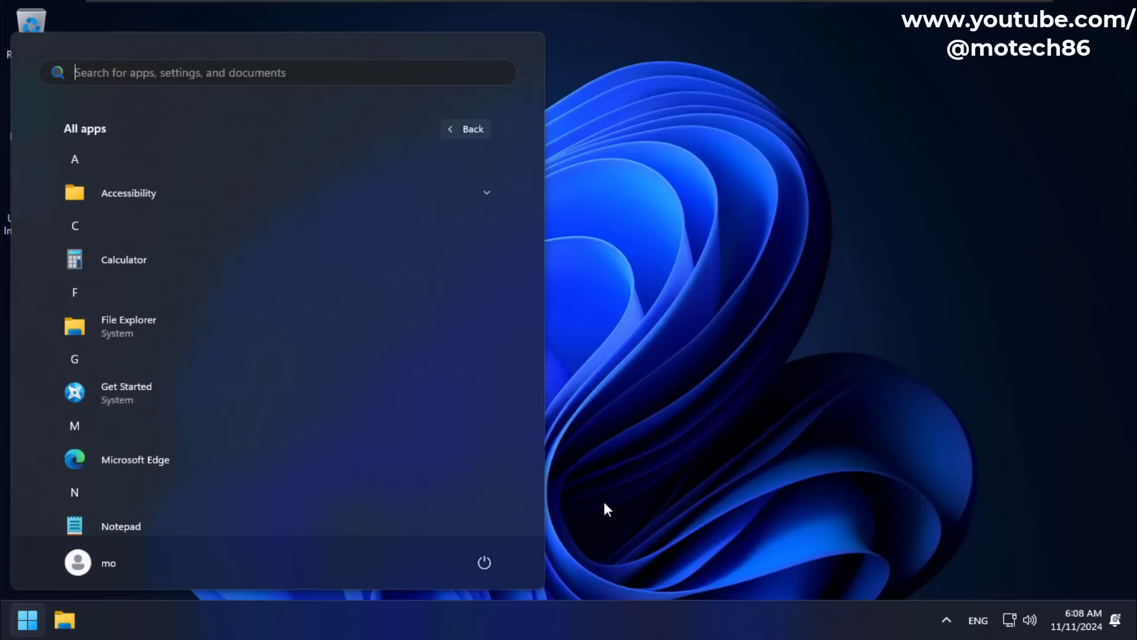
pyautogui.press('Up')
pyautogui.press('Down')
pyautogui.press('Down')
pyautogui.press('Down')
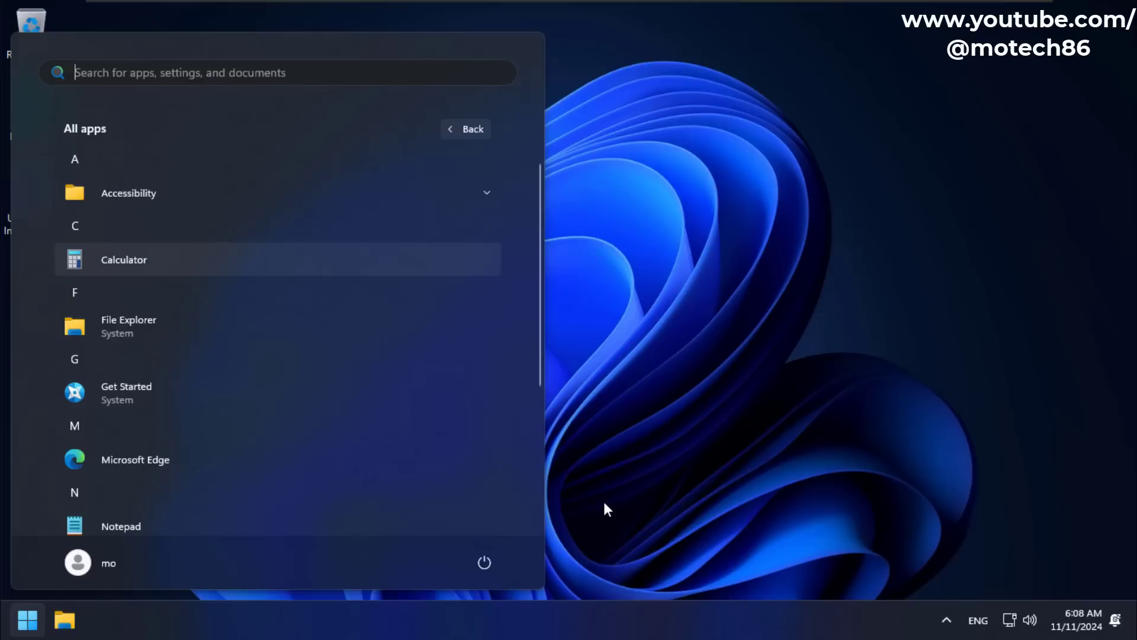
pyautogui.press('Down')
pyautogui.press('Down')
pyautogui.press('Down')
pyautogui.press('Down')
pyautogui.press('Down')
pyautogui.press('Down')
pyautogui.press('Down')
pyautogui.press('Down')
pyautogui.press('Down')
pyautogui.press('Down')
pyautogui.press('Down')
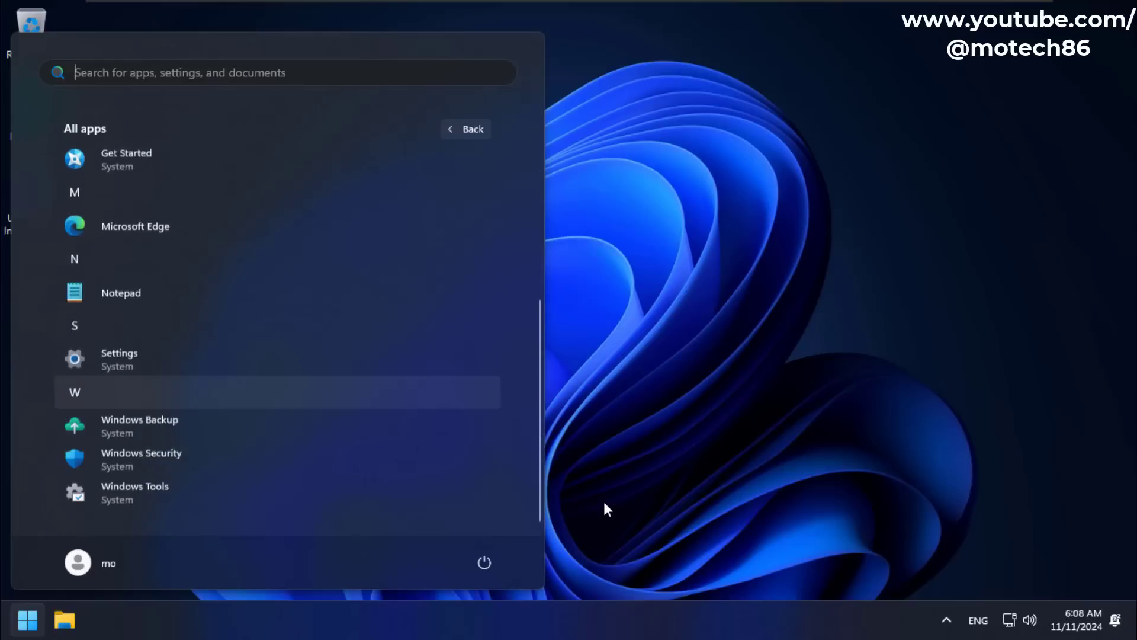
pyautogui.press('Up')
pyautogui.press('Up')
pyautogui.press('Up')
pyautogui.press('Up')
pyautogui.press('Up')
pyautogui.press('Up')
pyautogui.press('Up')
pyautogui.press('Up')
pyautogui.press('Up')
pyautogui.press('Up')
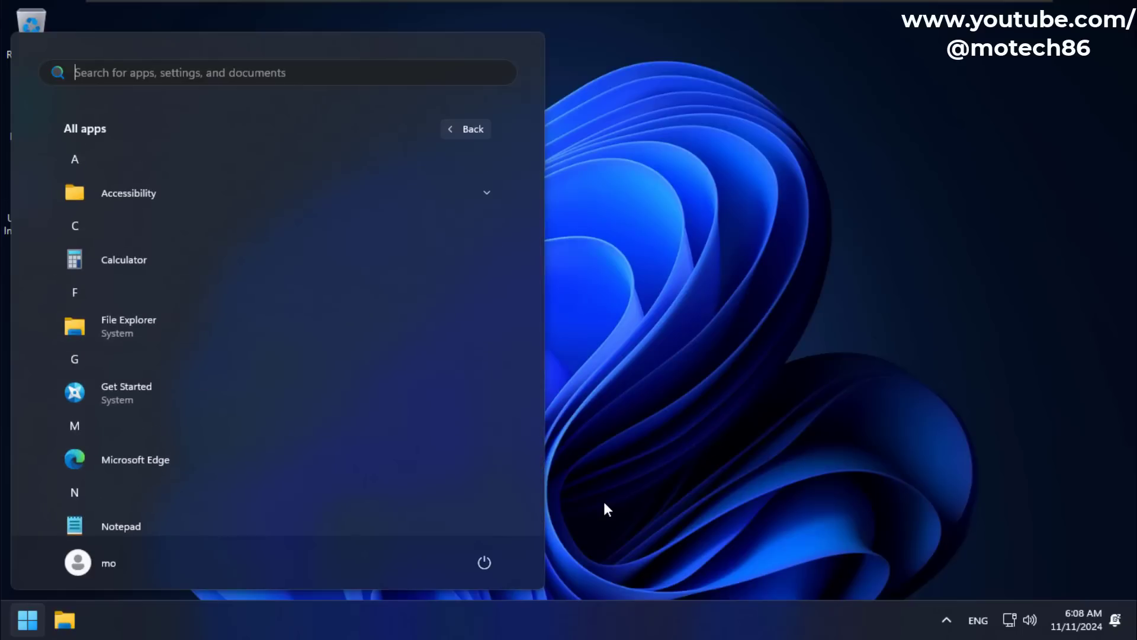
pyautogui.press('Escape')
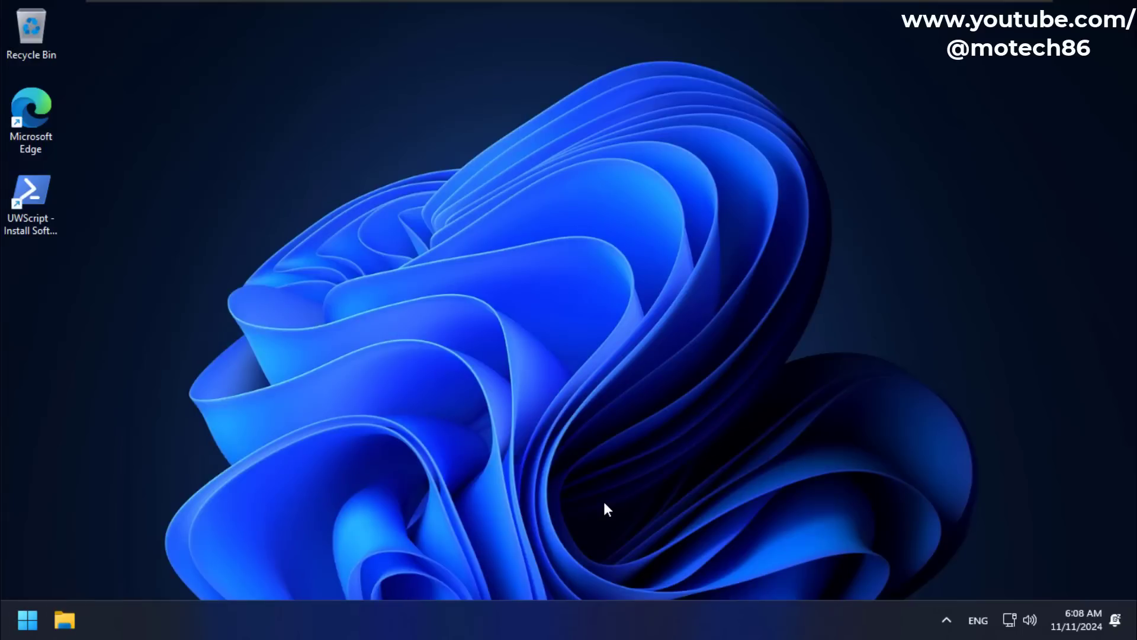
# Check the used and free space of Local Disk (C:) in its properties and close File Explorer.
pyautogui.press('super+e')
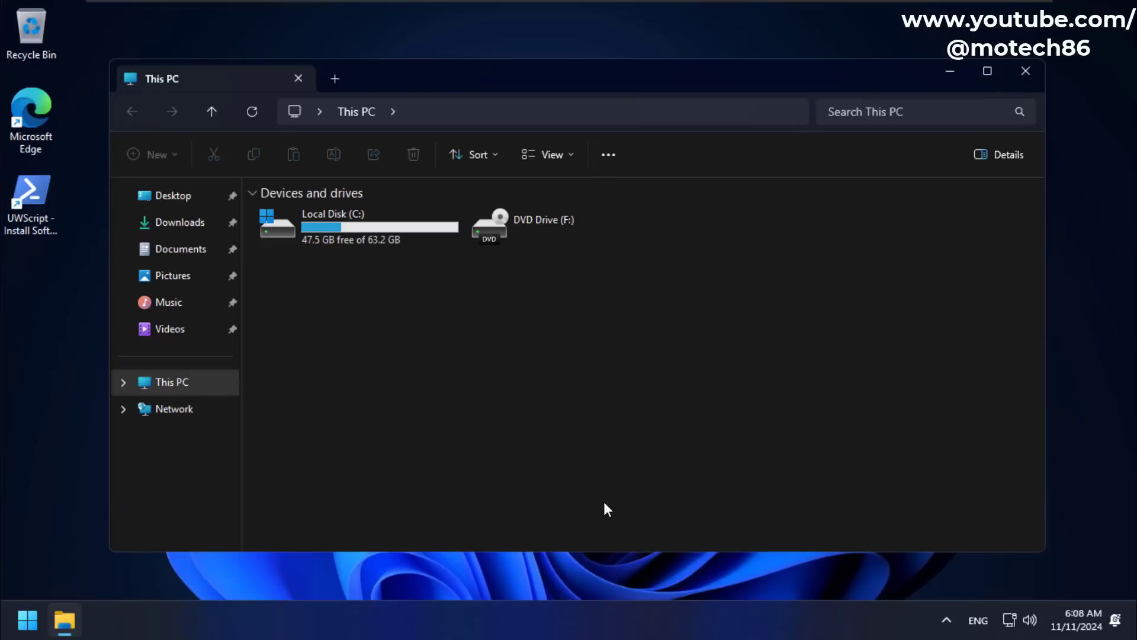
pyautogui.press('Down')
pyautogui.hotkey('shift', 'F10')
pyautogui.press('Down')
pyautogui.press('Down')
pyautogui.press('Down')
pyautogui.press('Down')
pyautogui.press('Down')
pyautogui.press('Down')
pyautogui.press('Down')
pyautogui.press('Down')
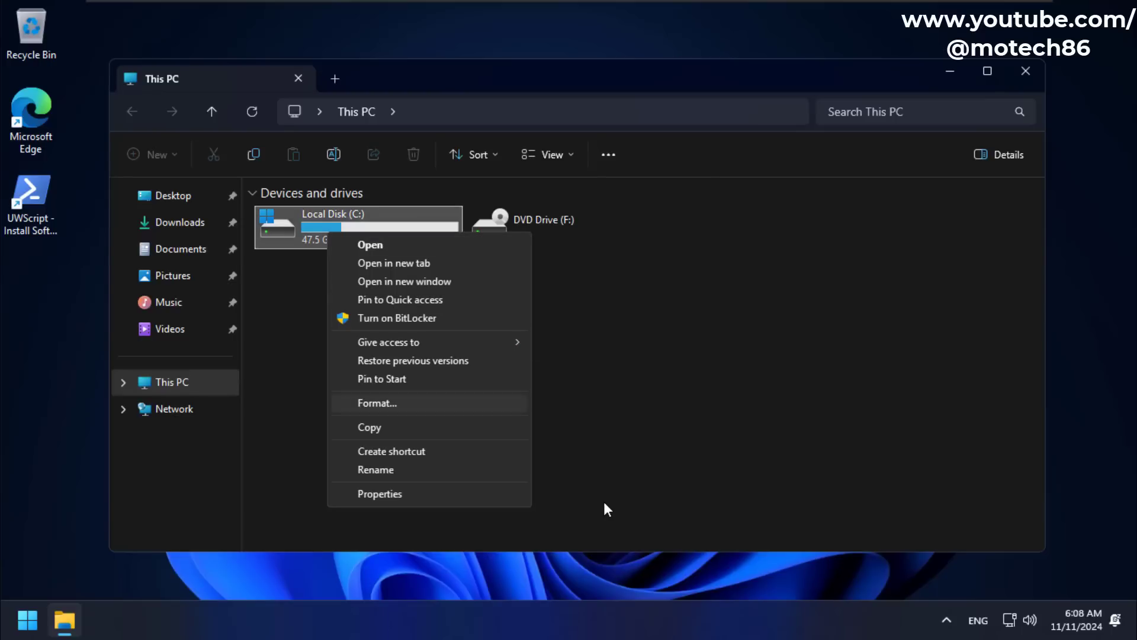
pyautogui.press('Down')
pyautogui.press('Down')
pyautogui.press('Down')
pyautogui.press('Down')
pyautogui.press('Return')
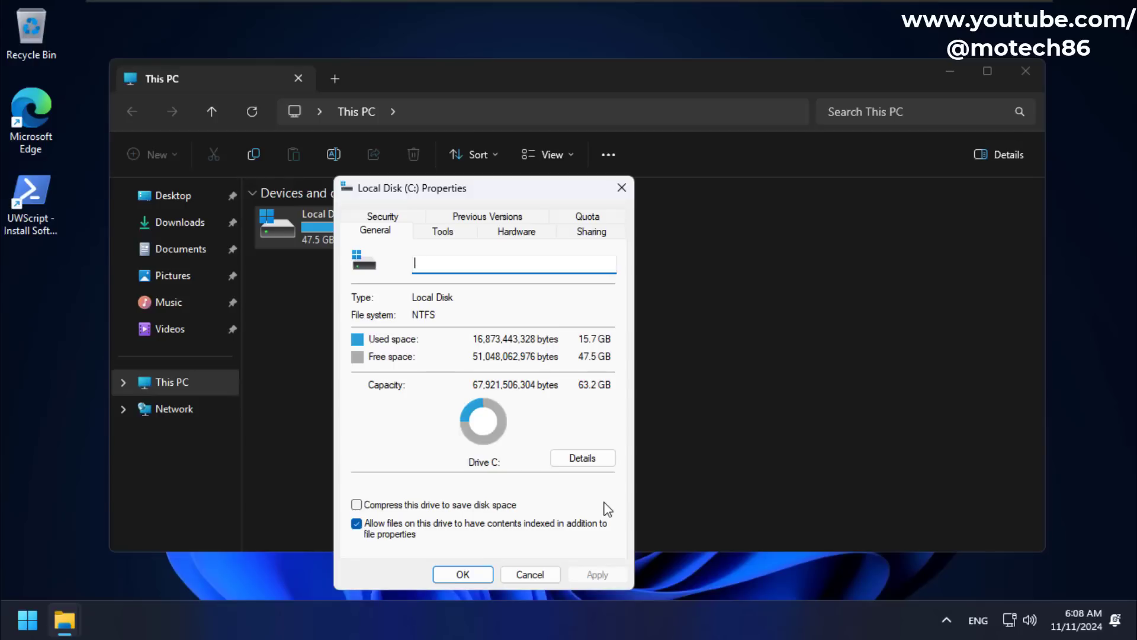
pyautogui.press('Escape')
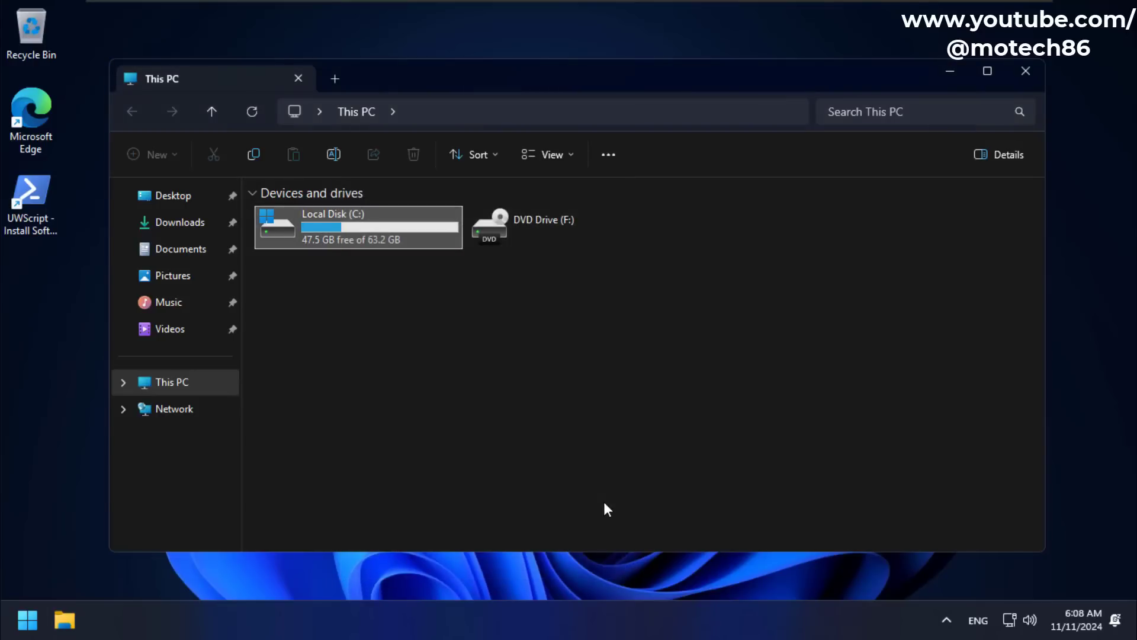
pyautogui.hotkey('alt', 'F4')
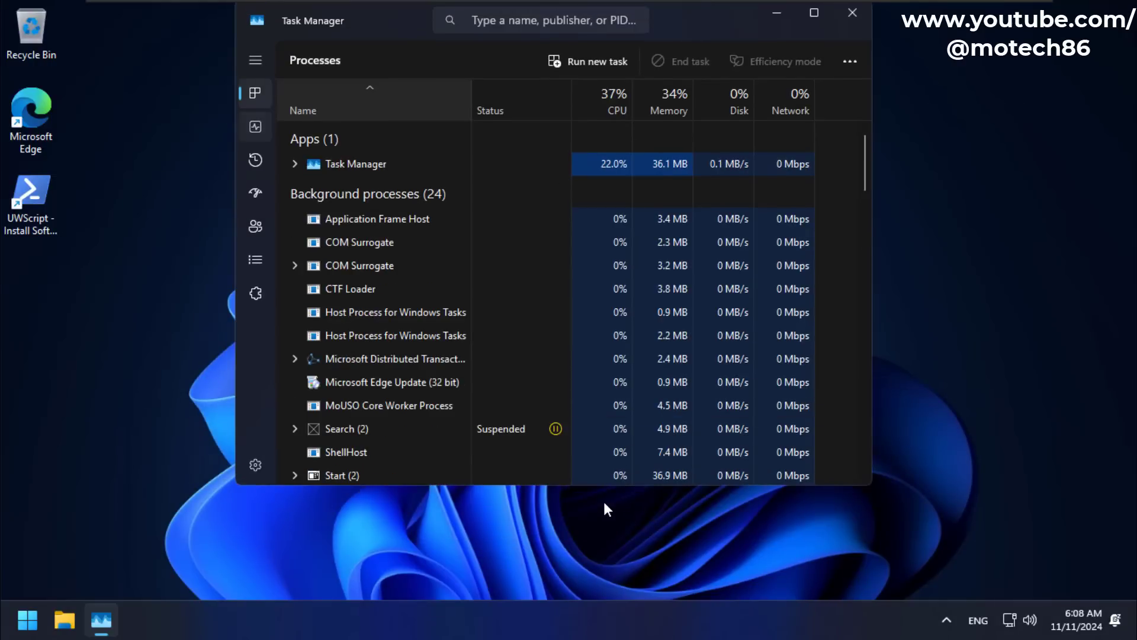
# Examine the CPU and memory performance in Task Manager and close it.
pyautogui.hotkey('ctrl', 'Tab')
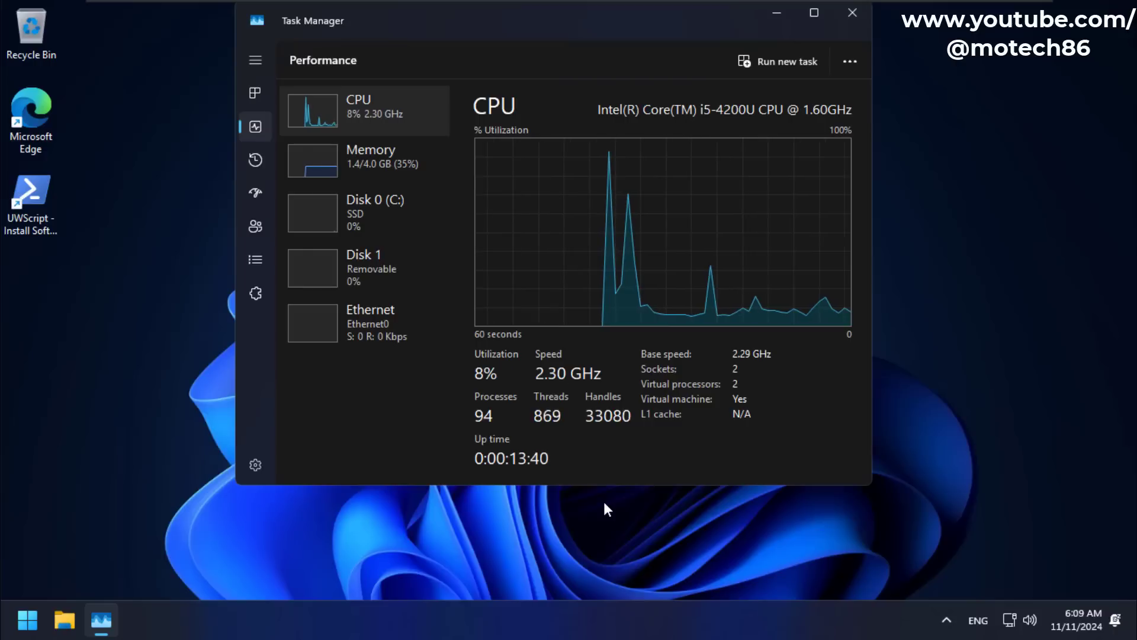
pyautogui.press('Down')
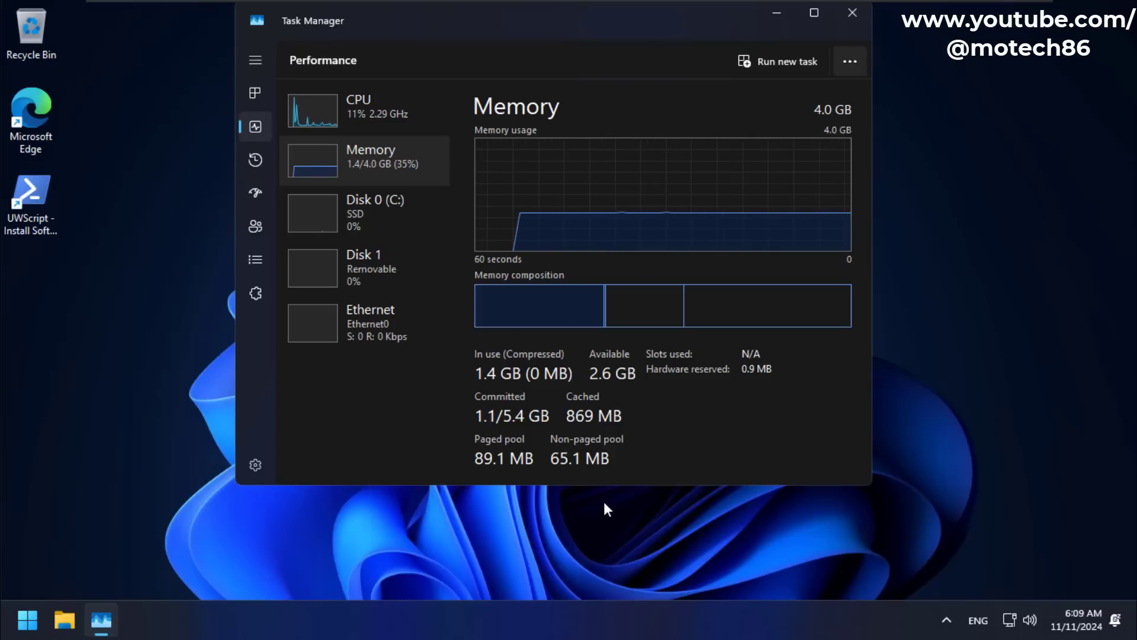
pyautogui.hotkey('alt', 'F4')
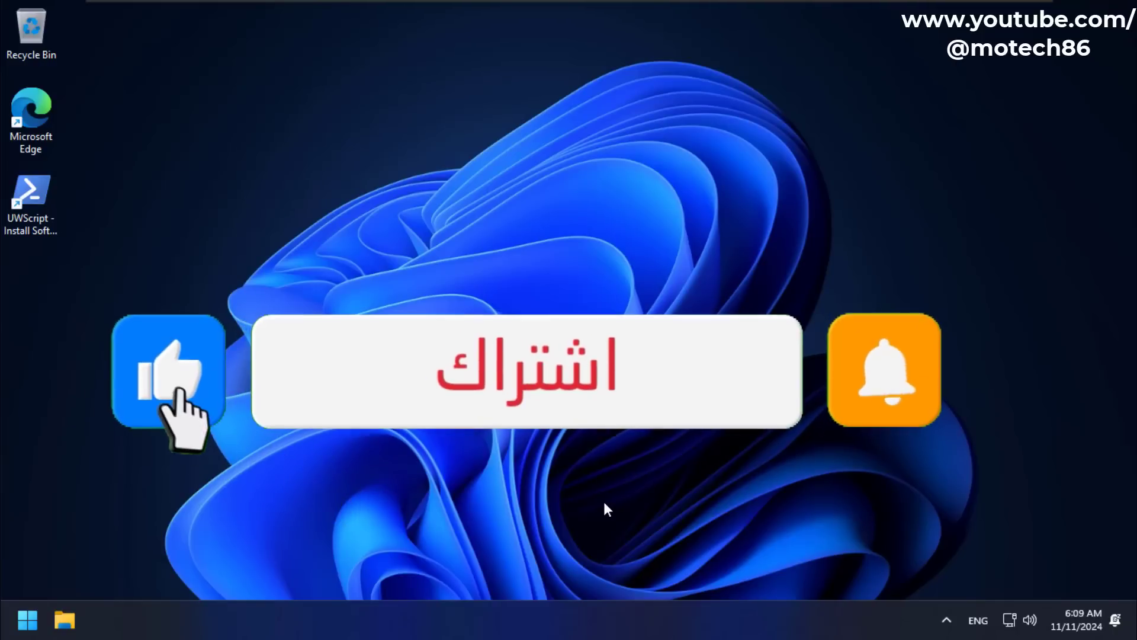
# Review the available updates and further options of Windows Update in Settings, and close Settings.
pyautogui.press('super')
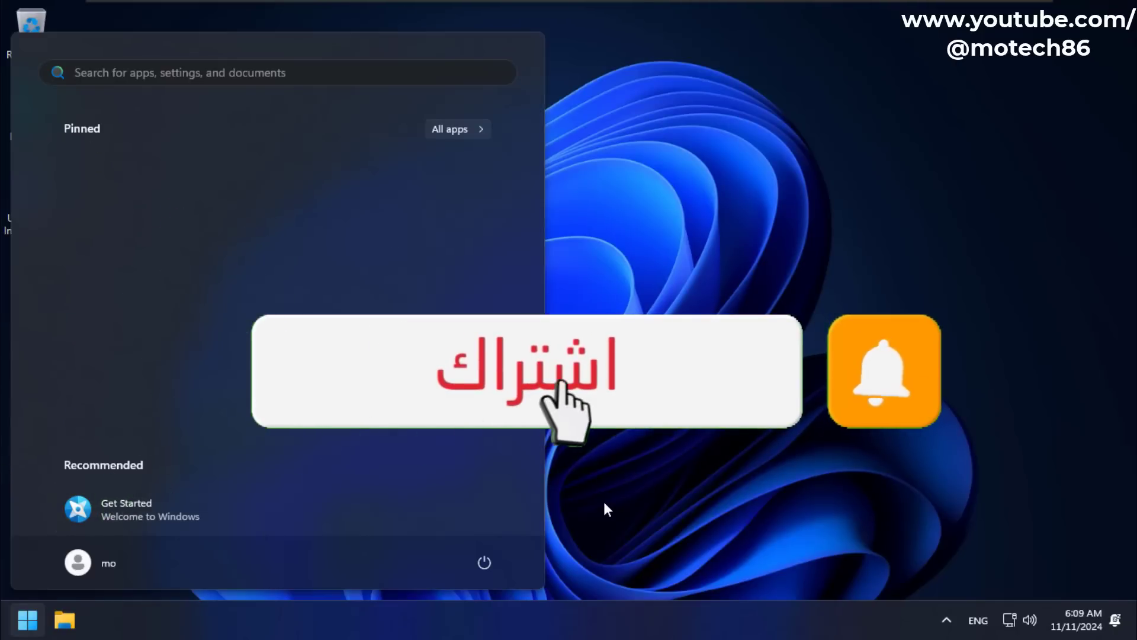
pyautogui.press('super+i')
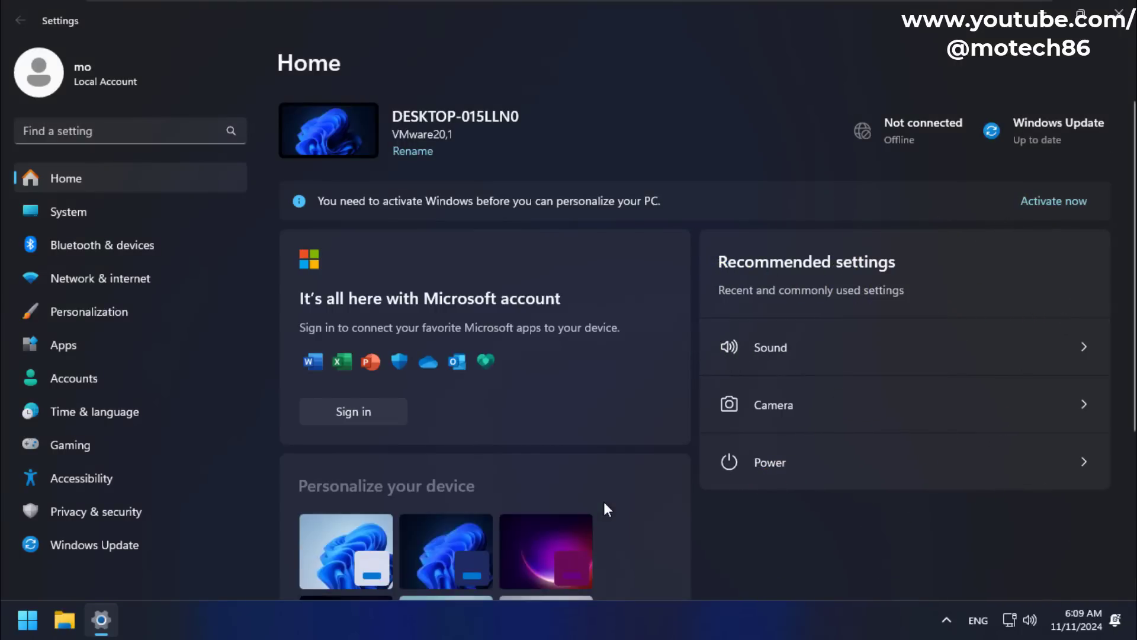
pyautogui.press('End')
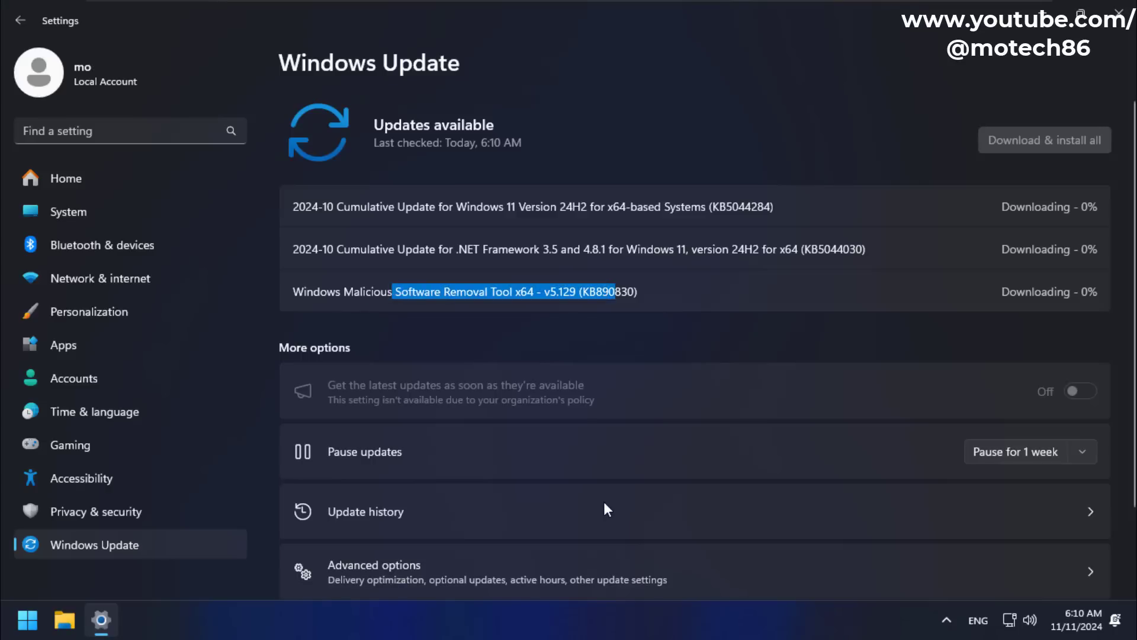
pyautogui.scroll(-3, 605, 504)
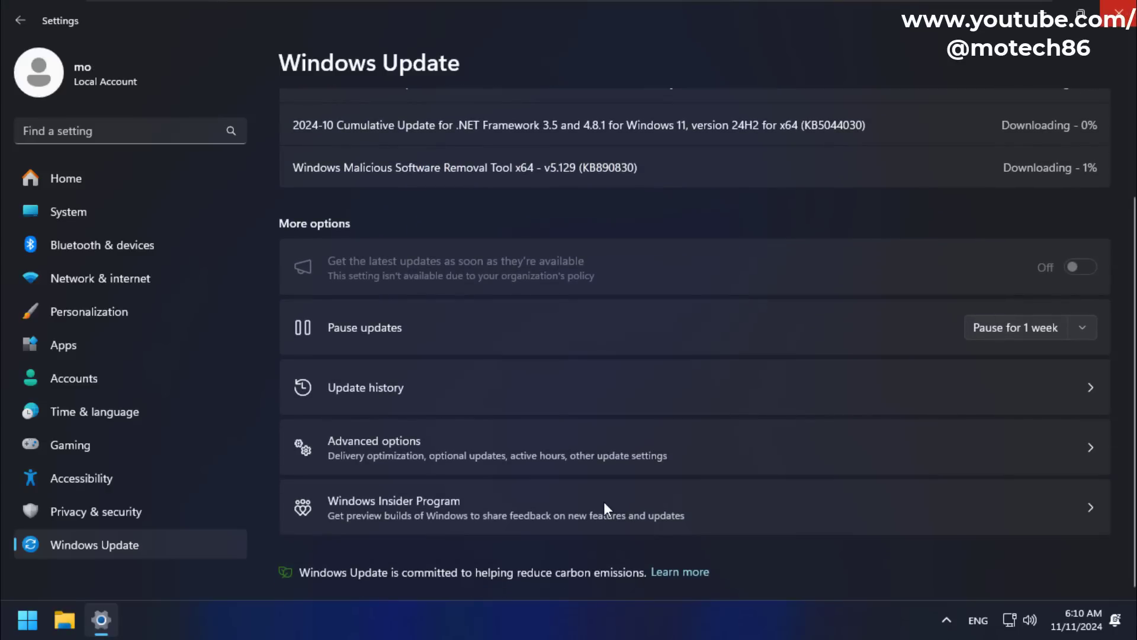
pyautogui.hotkey('alt', 'F4')
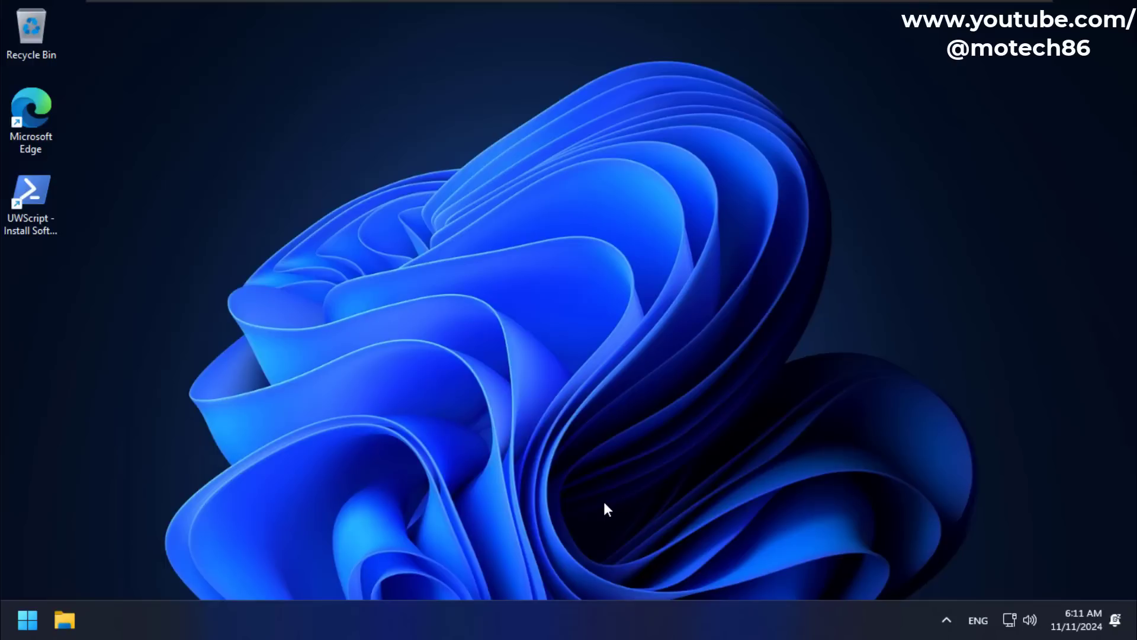
pyautogui.press('Down')
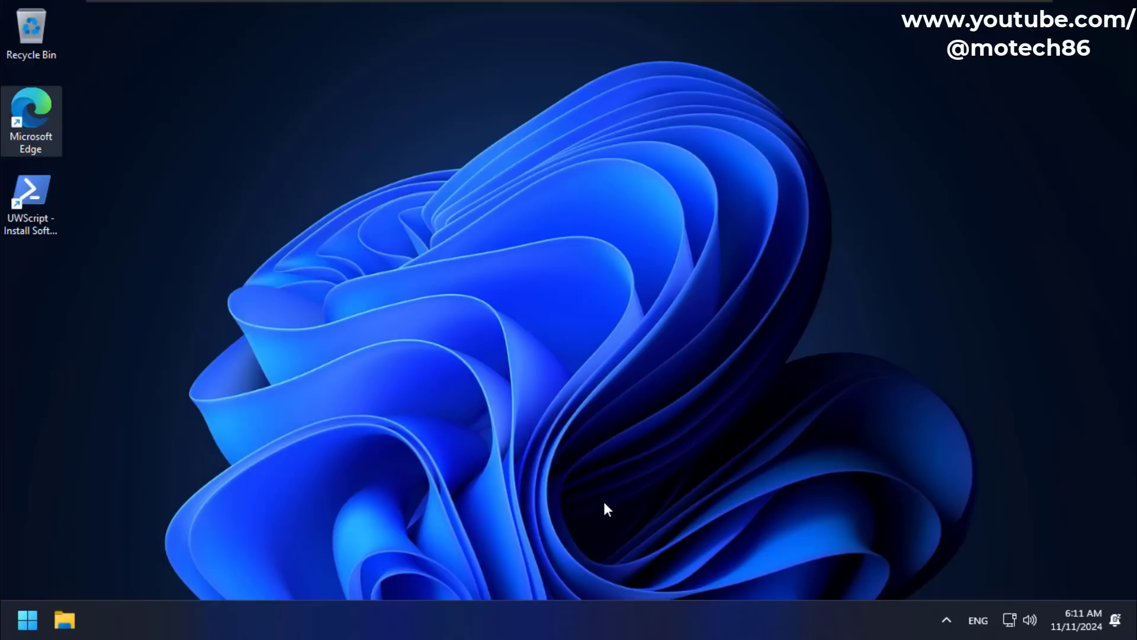
pyautogui.press('Return')
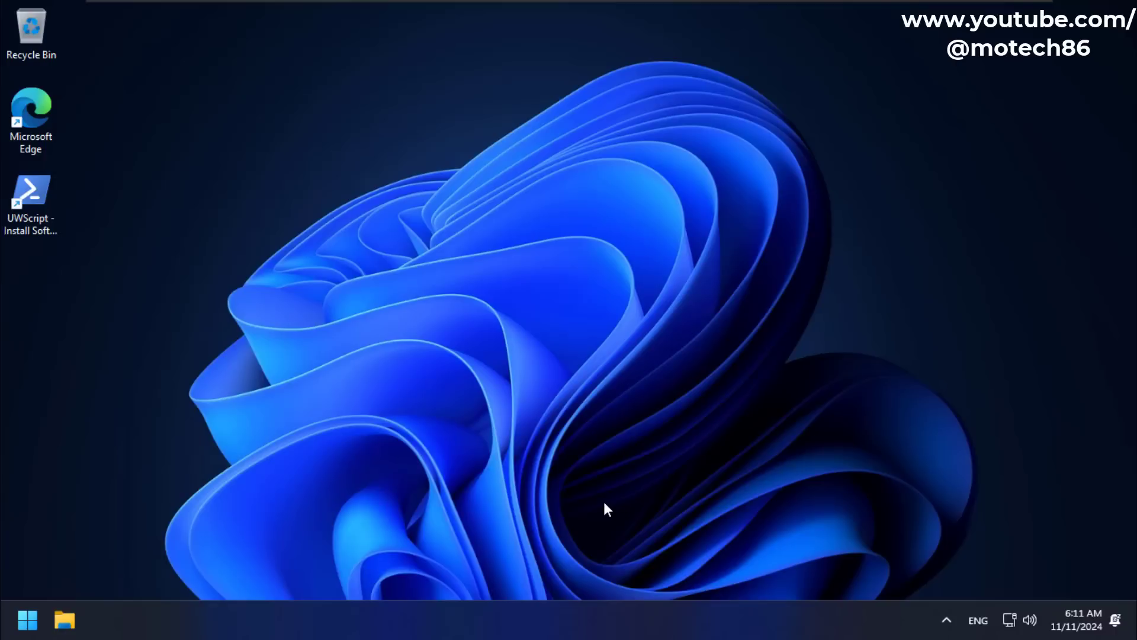
pyautogui.press('Down')
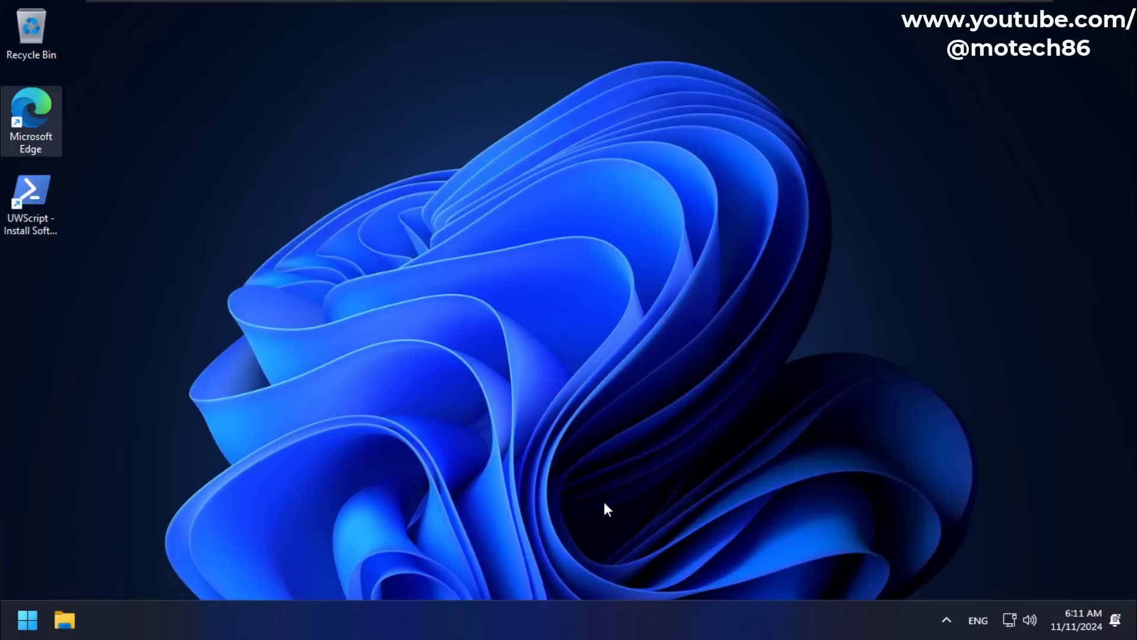
pyautogui.press('Return')
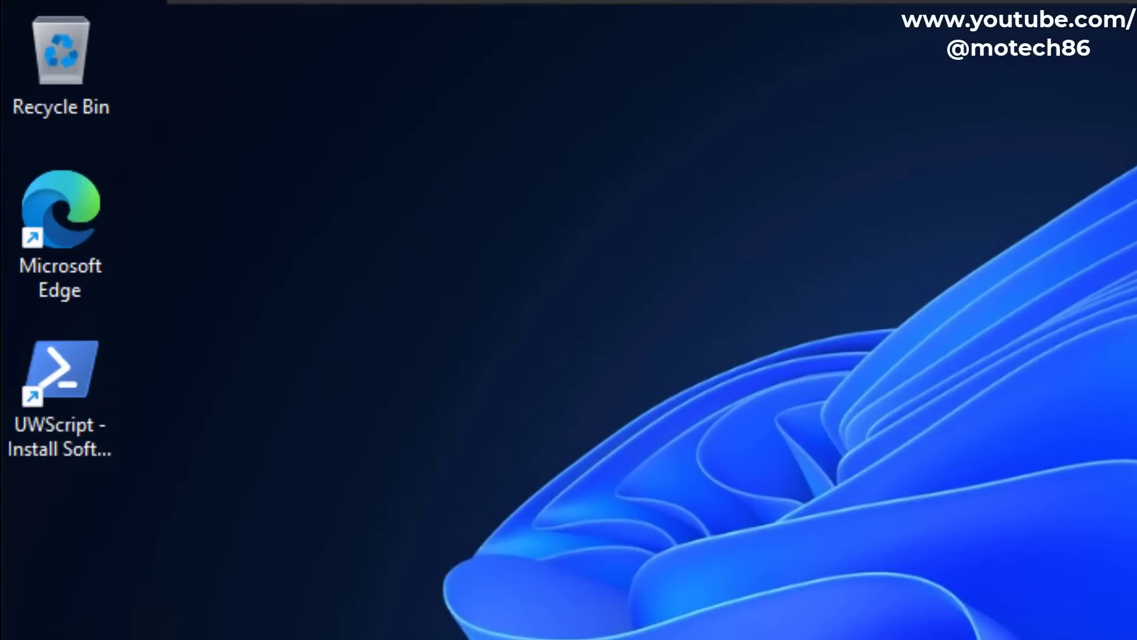
# Run the UWScript - Install Software and More desktop shortcut and allow Windows PowerShell to make changes to the device.
pyautogui.click(61, 394)
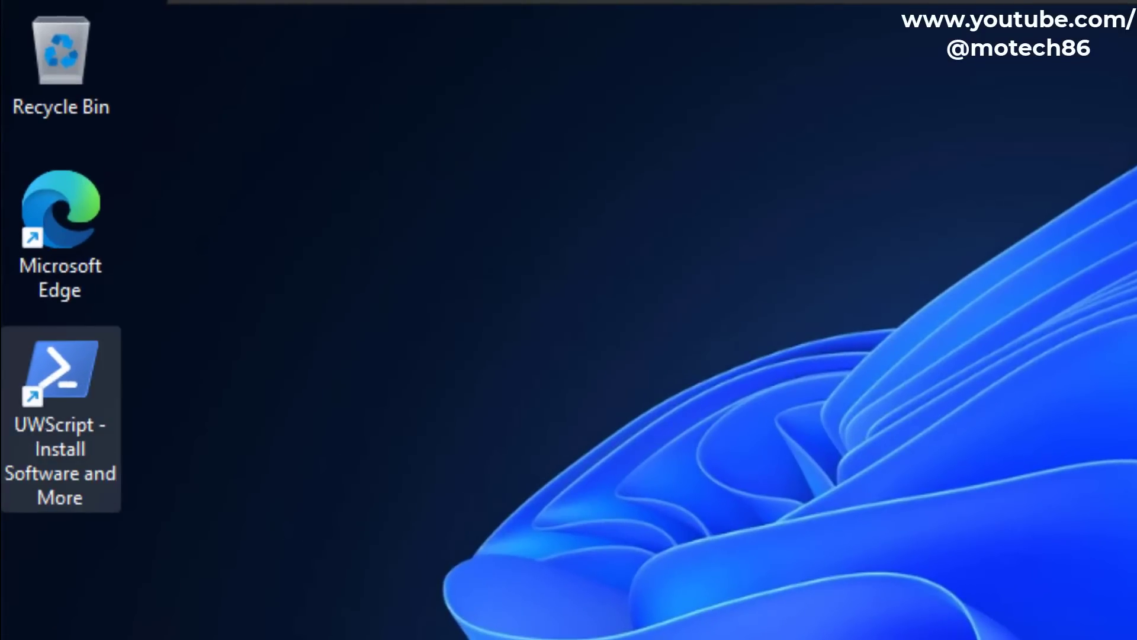
pyautogui.rightClick(75, 375)
pyautogui.click(231, 472)
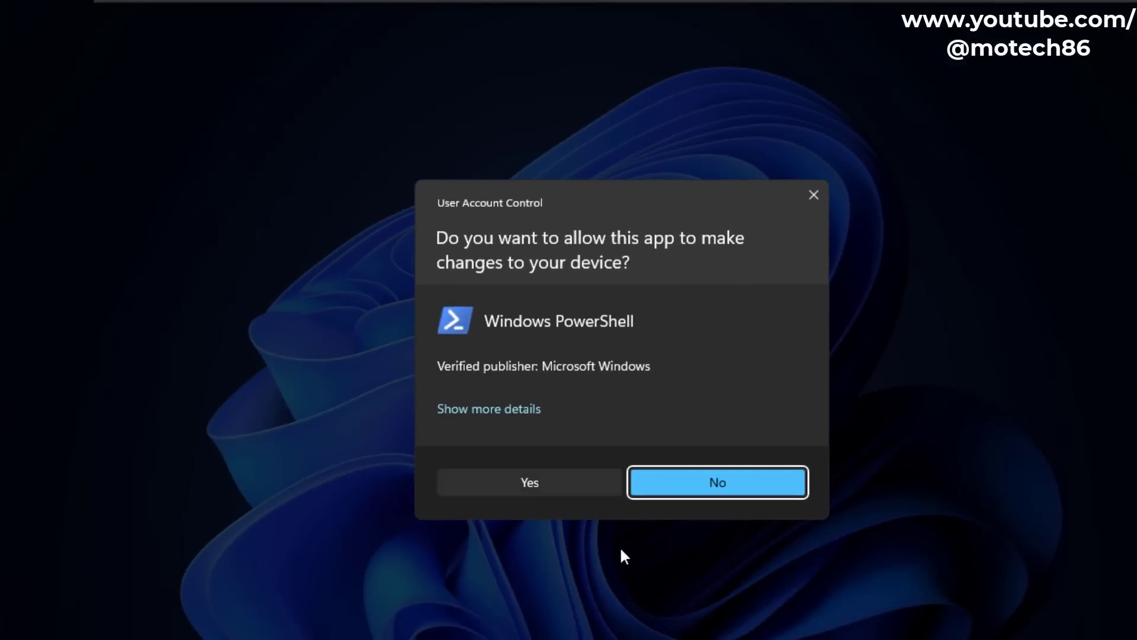
pyautogui.hotkey('alt', 'y')
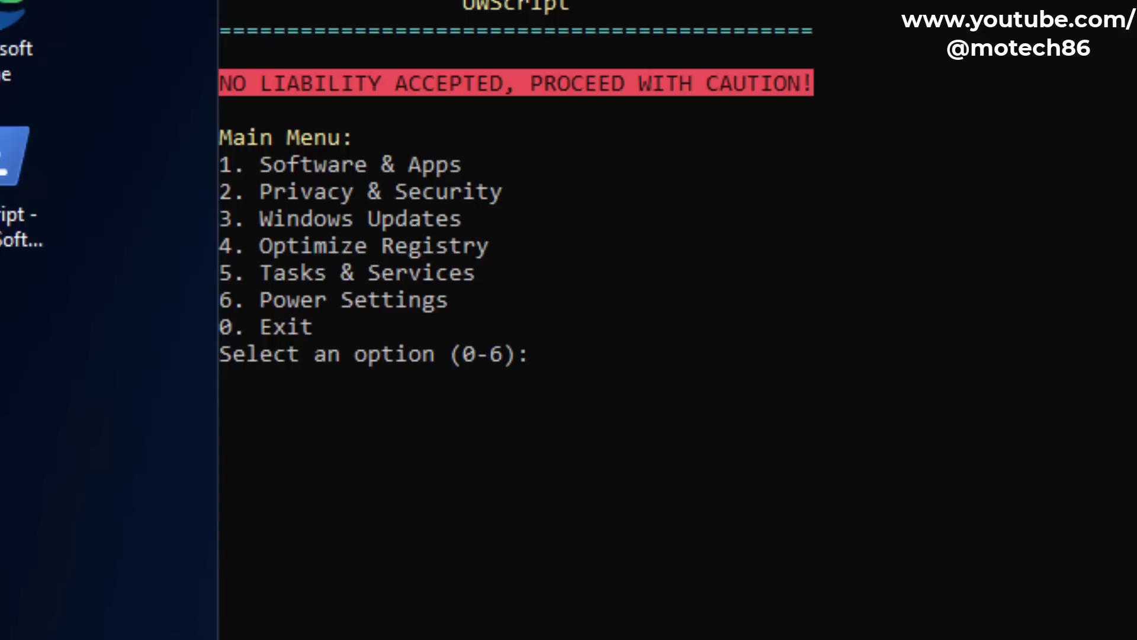
# Install Microsoft Store through UWScript's Software & Apps and Install Software options, return to its main menu and open the Start menu.
pyautogui.write('1')
pyautogui.press('Return')
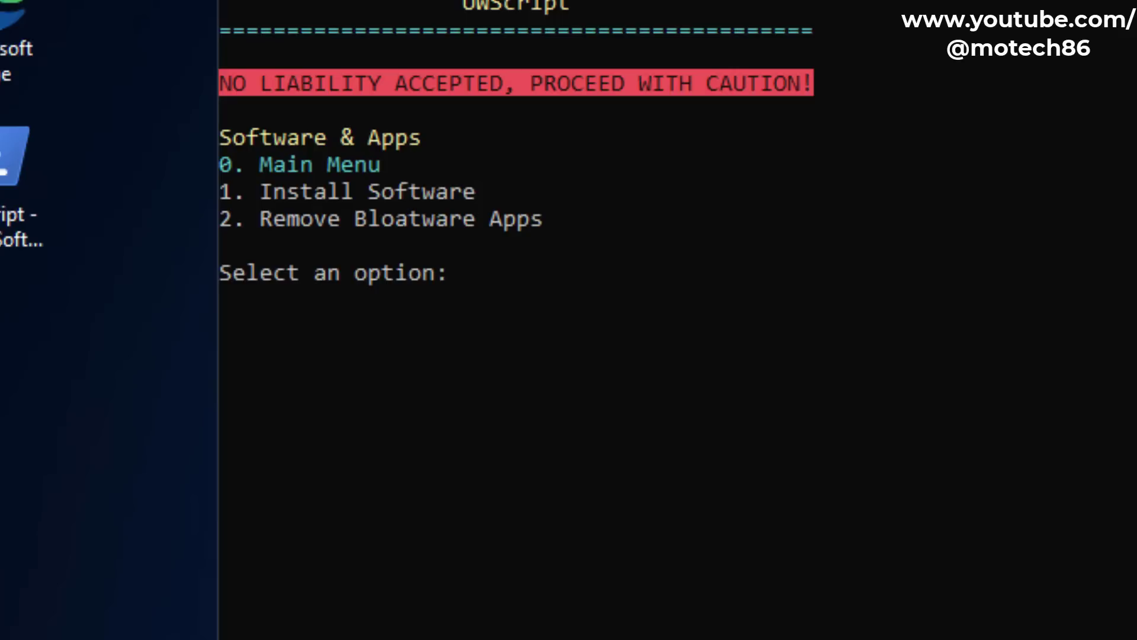
pyautogui.write('1')
pyautogui.press('Return')
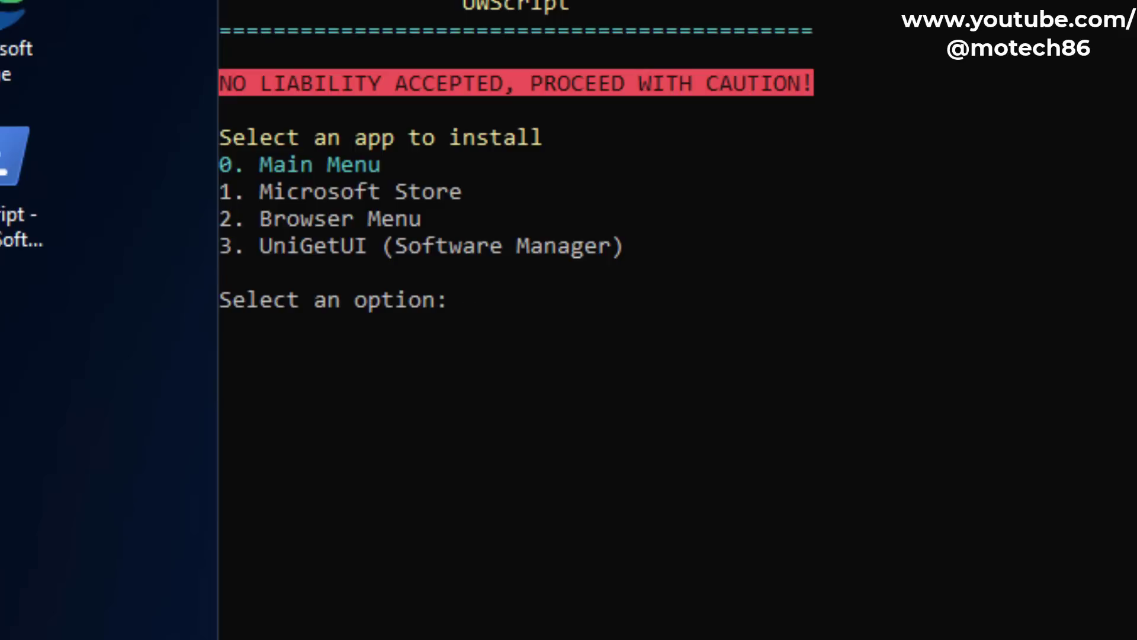
pyautogui.write('1')
pyautogui.press('Return')
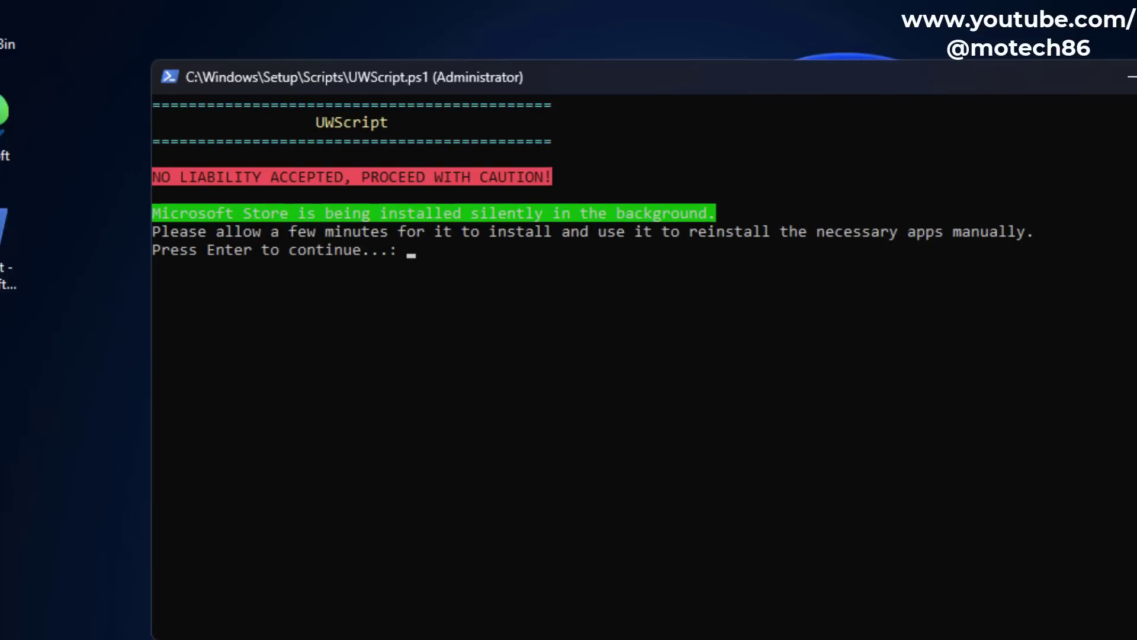
pyautogui.press('Return')
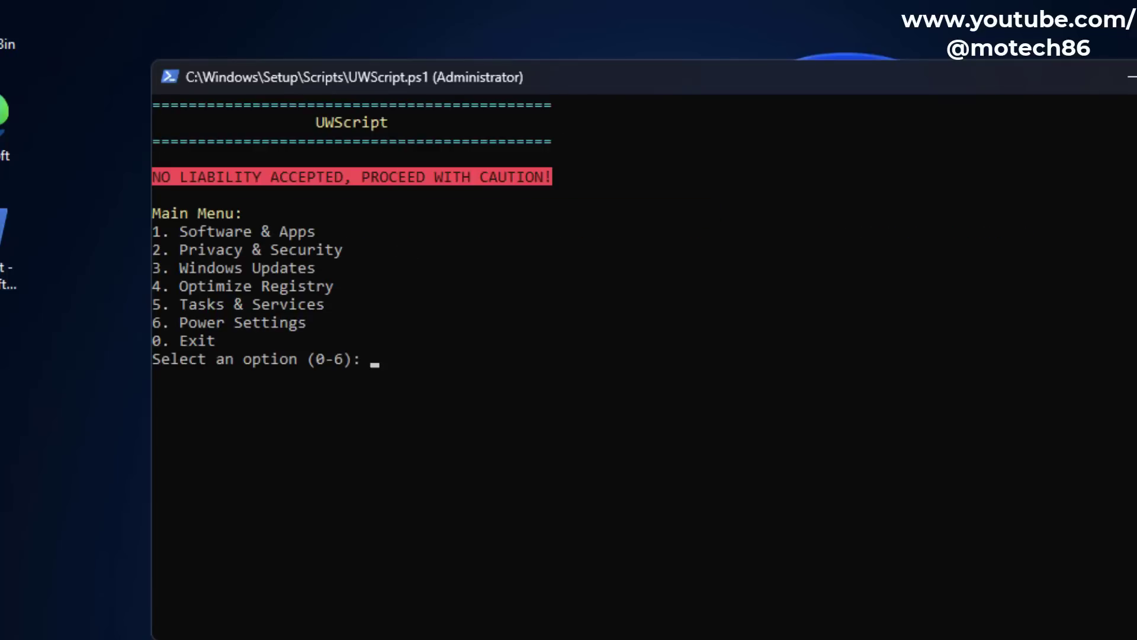
pyautogui.press('super')
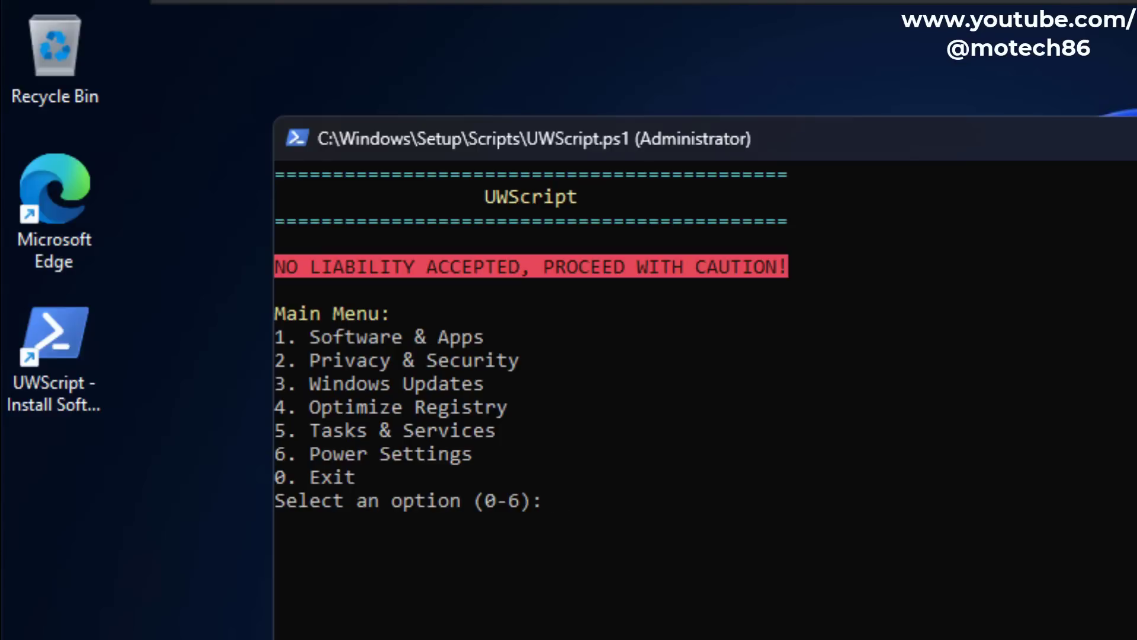
# Review the Windows Updates options in UWScript and return to its main menu.
pyautogui.write('3')
pyautogui.press('Return')
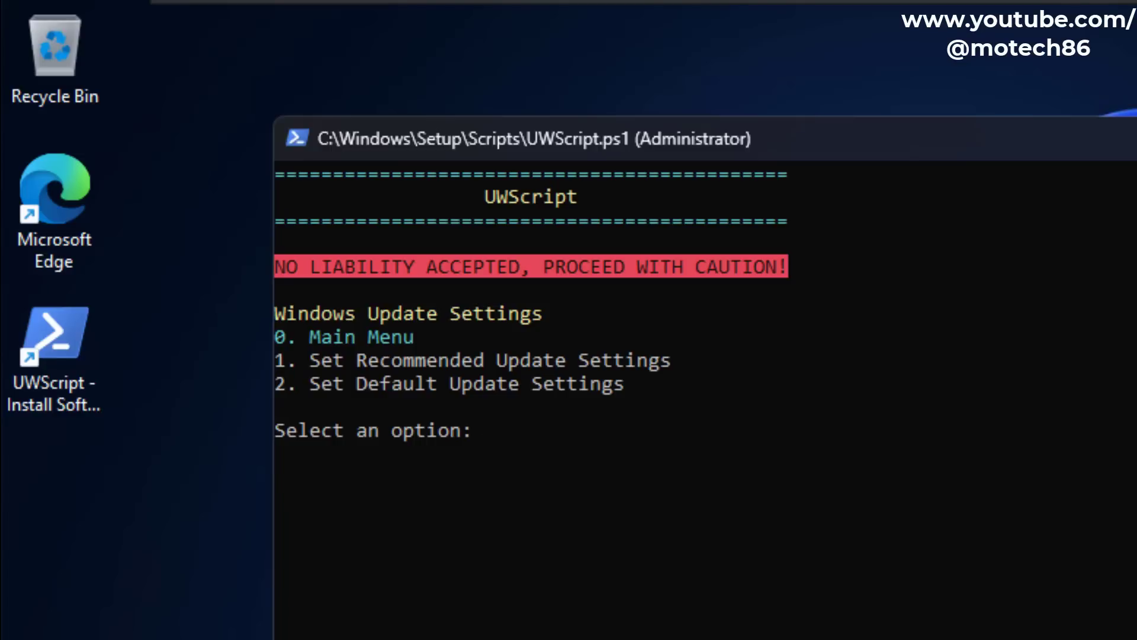
pyautogui.write('0')
pyautogui.press('Return')
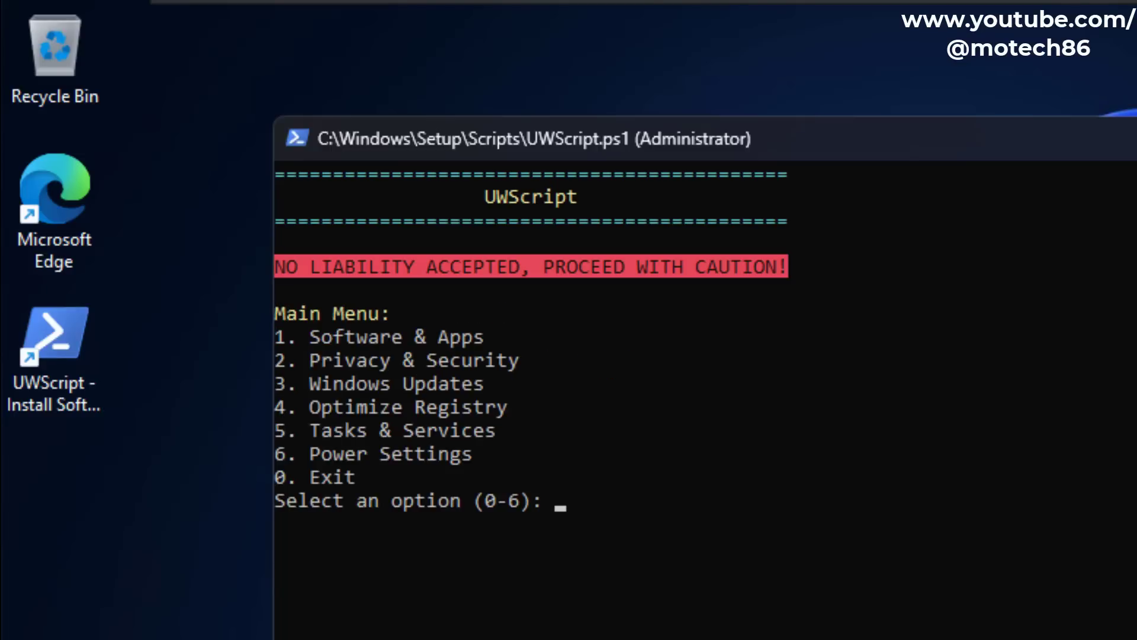
# Review UWScript's Power Settings options, check the selected plan in Control Panel's Power Options and close Control Panel.
pyautogui.write('6')
pyautogui.press('Return')
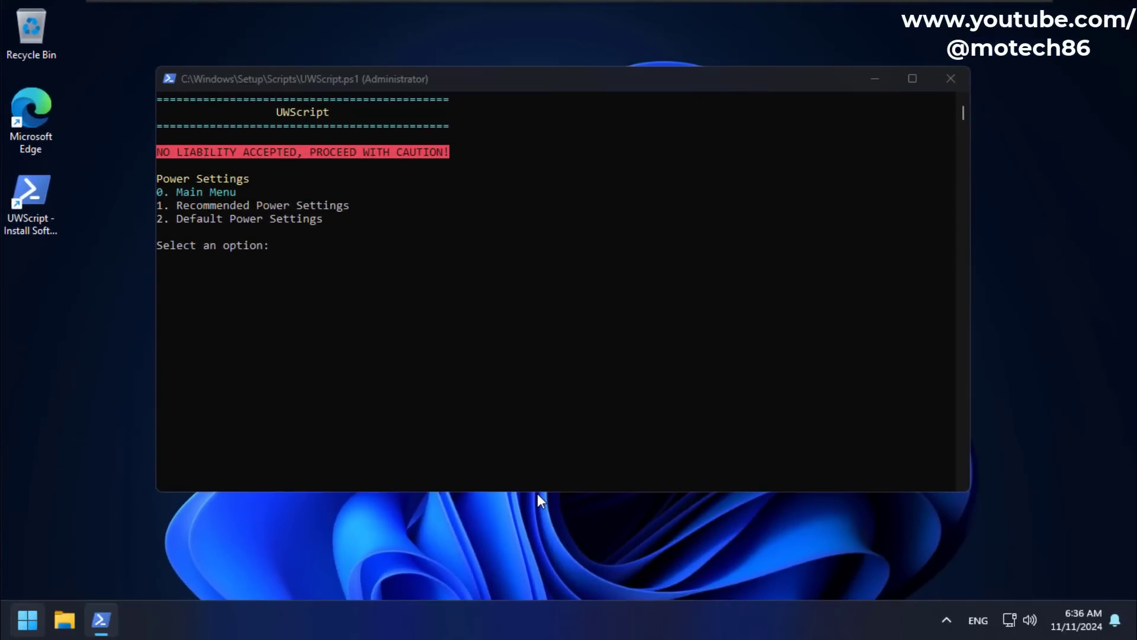
pyautogui.press('super')
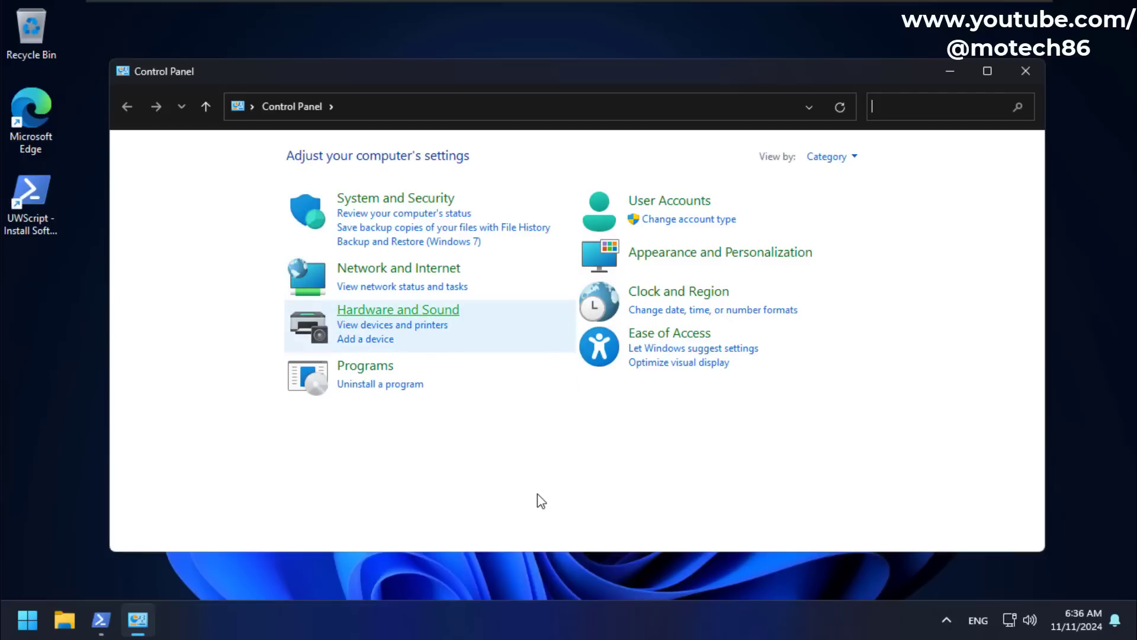
pyautogui.press('Return')
pyautogui.press('Tab')
pyautogui.press('Return')
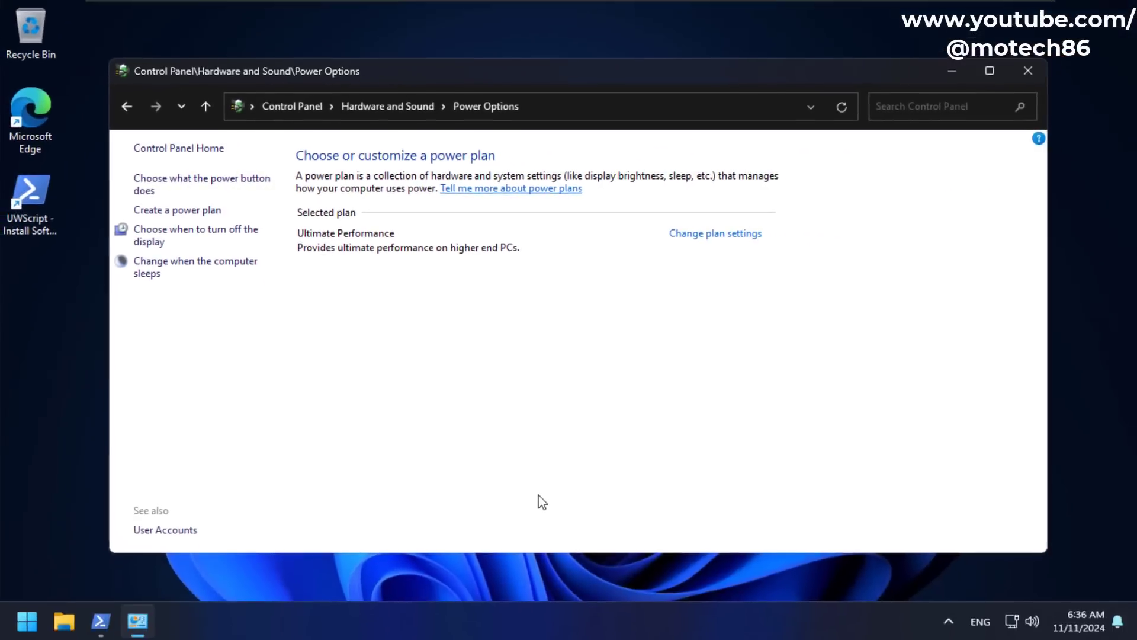
pyautogui.hotkey('alt', 'F4')
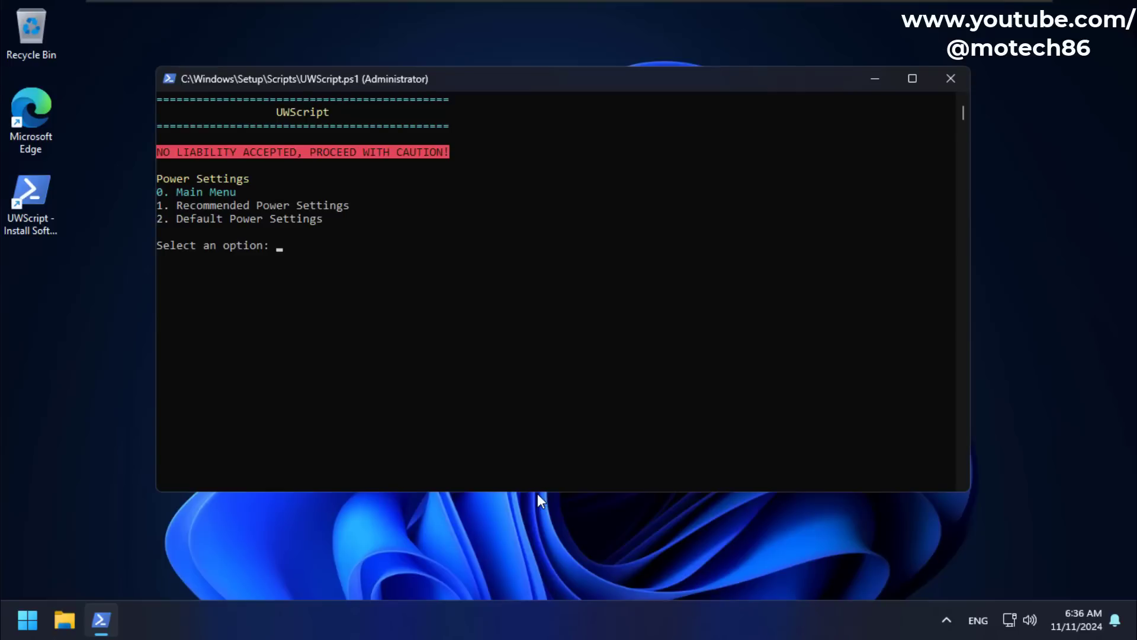
# Return from Power Settings to UWScript's main menu and exit the script.
pyautogui.write('0')
pyautogui.press('Return')
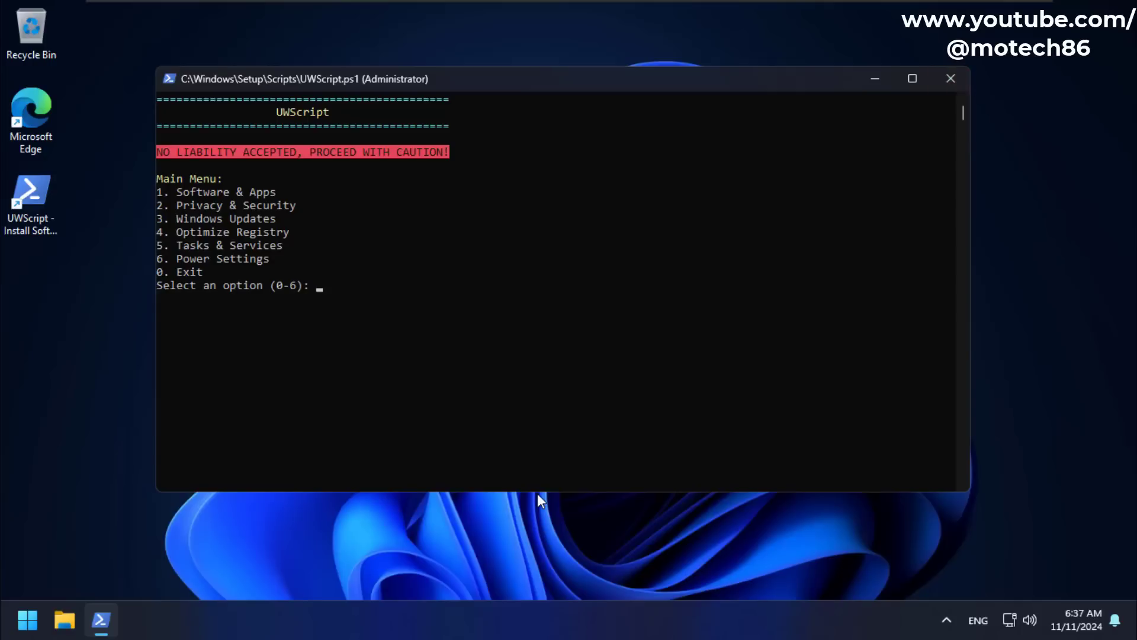
pyautogui.write('0')
pyautogui.press('Return')
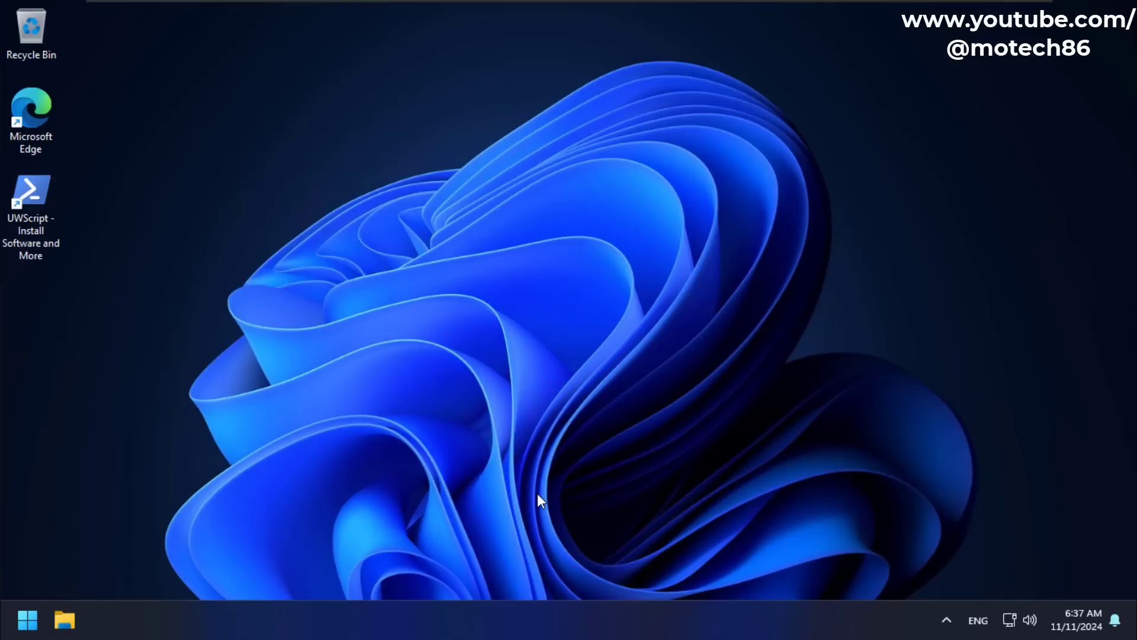